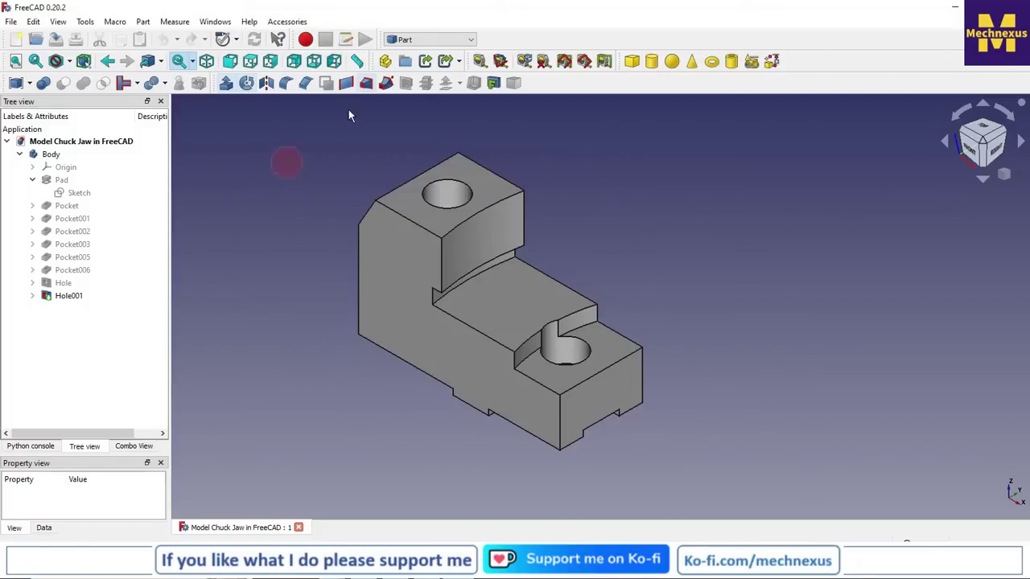
Step: Choose Part Design from the workbench dropdown
left_click(423, 44)
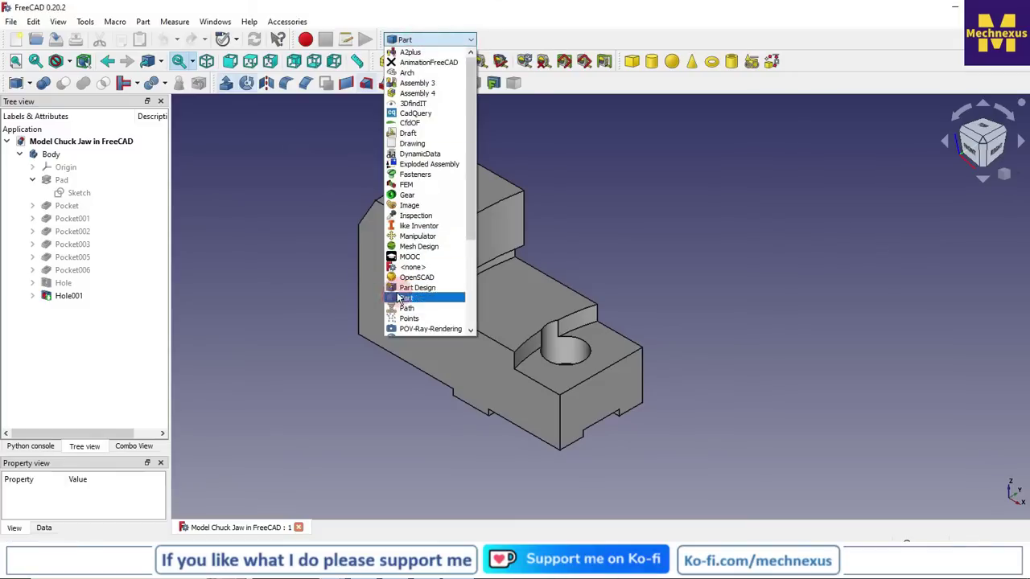
left_click(400, 288)
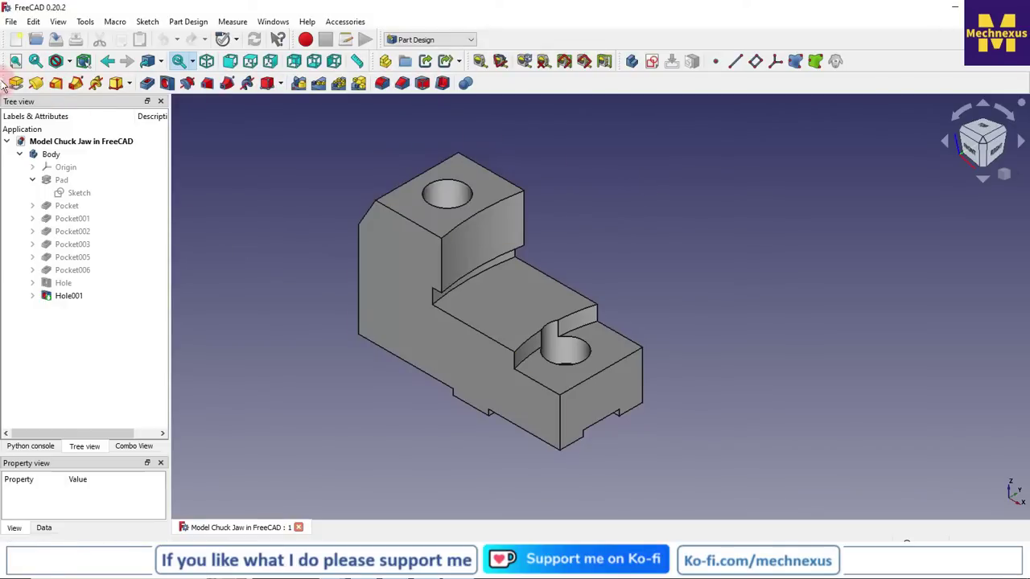
Step: Dock the Part Design toolbar vertically on the left, then the right, then back in the top row
left_click_drag(4, 83, 15, 108)
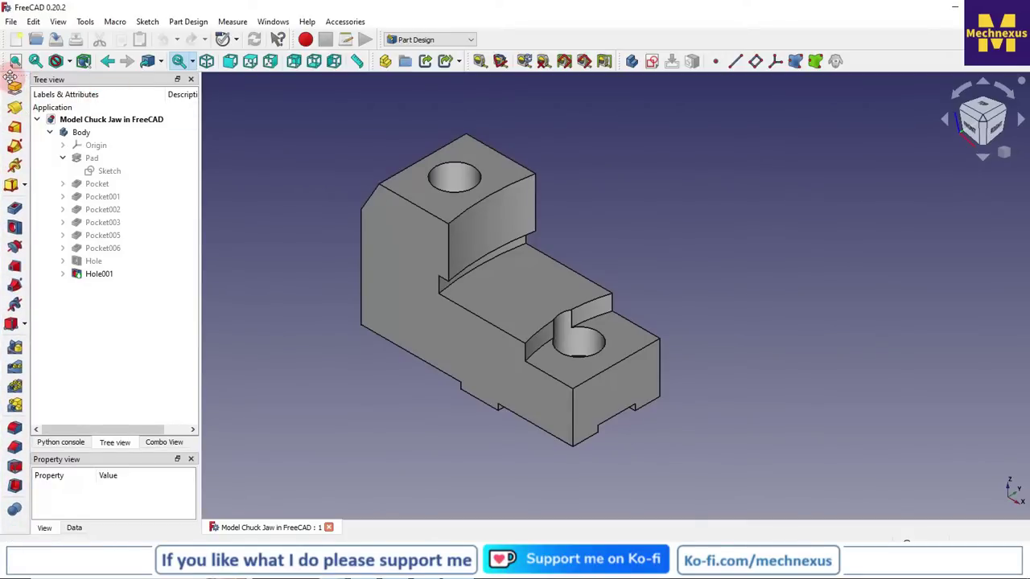
left_click_drag(16, 76, 1022, 198)
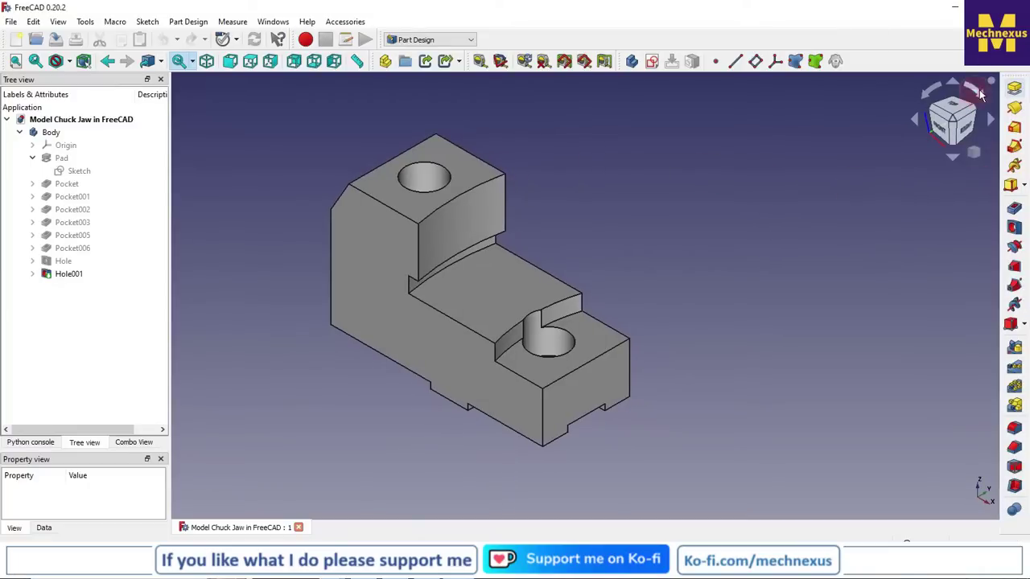
left_click_drag(1007, 75, 485, 34)
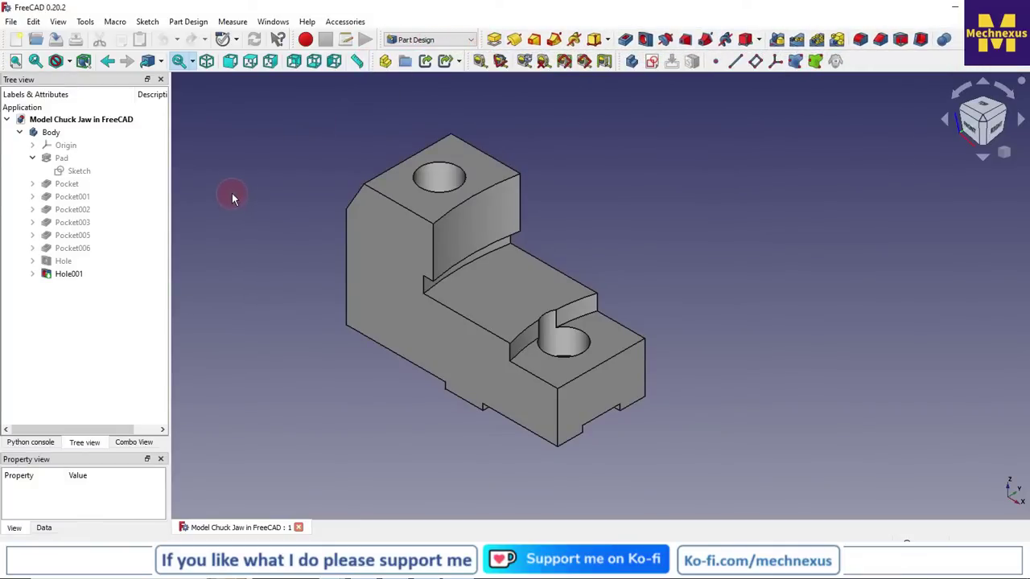
left_click(182, 331)
Step: Enlarge the property panel, show the Pad's Sketch properties, and re-dock the panel on the right edge
left_click_drag(95, 451, 96, 359)
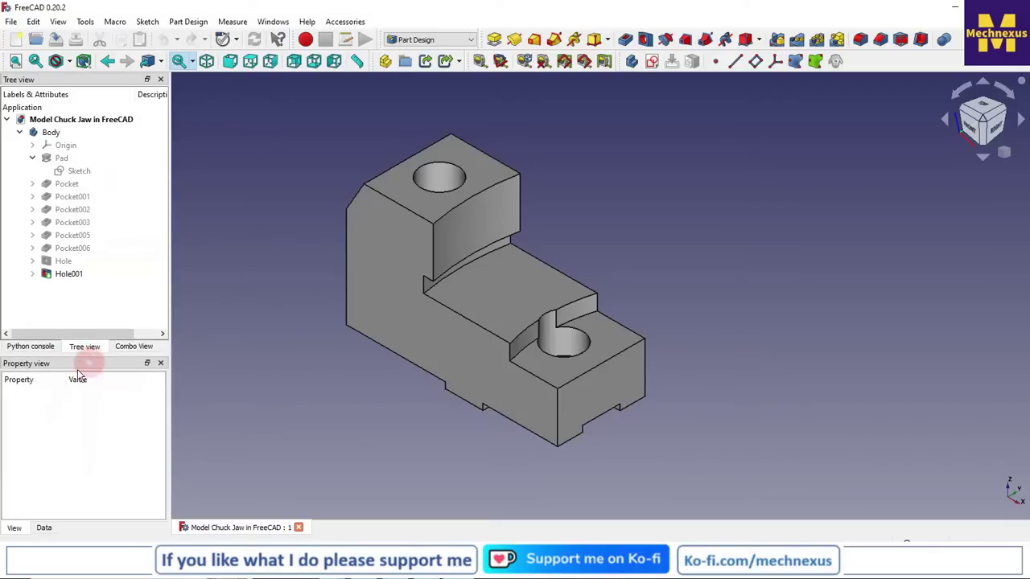
left_click(79, 171)
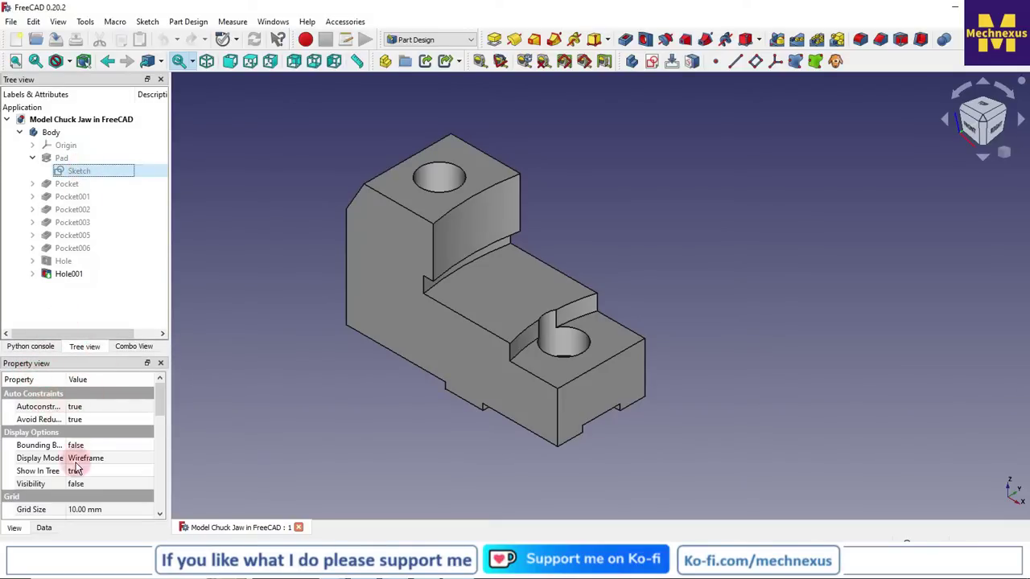
scroll(72, 455, "down", 6)
scroll(70, 436, "down", 2)
scroll(56, 407, "up", 4)
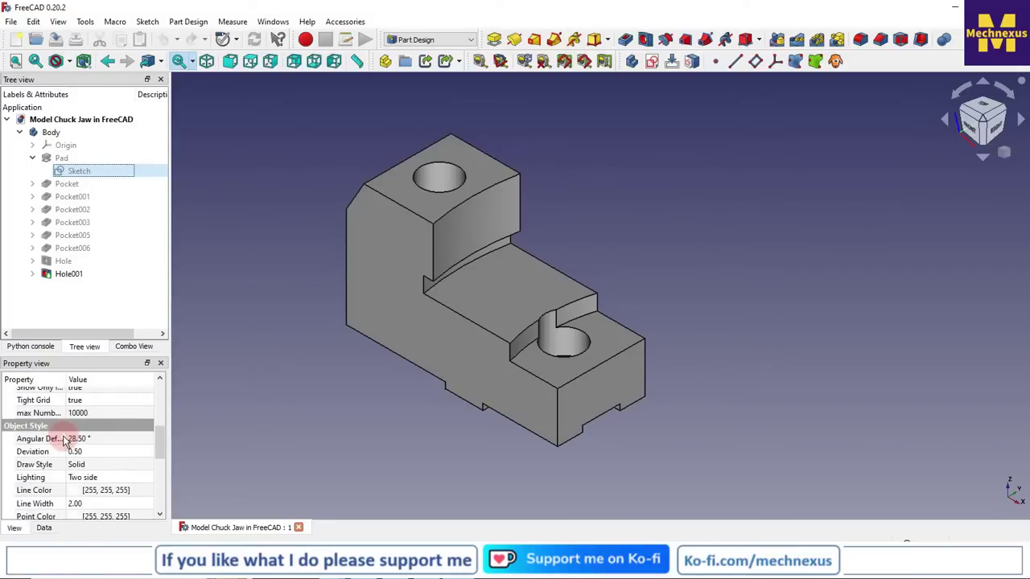
left_click_drag(57, 364, 379, 334)
left_click_drag(464, 332, 1017, 203)
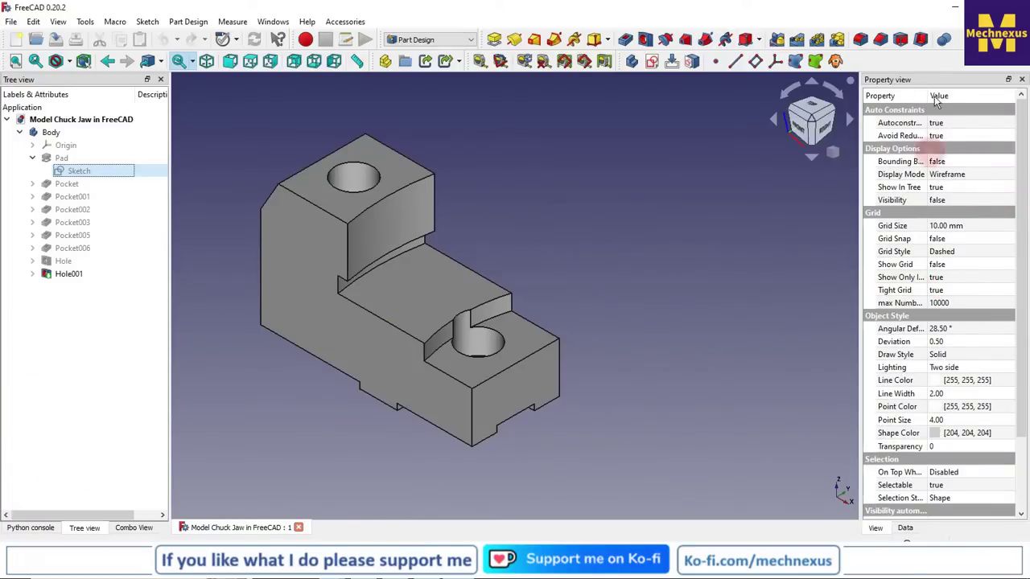
right_click(876, 64)
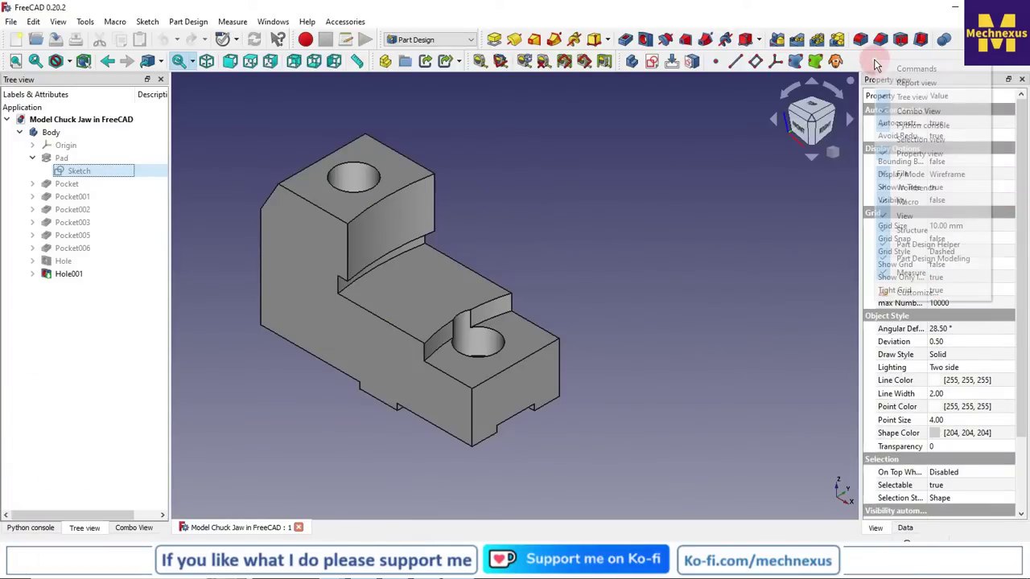
left_click(889, 158)
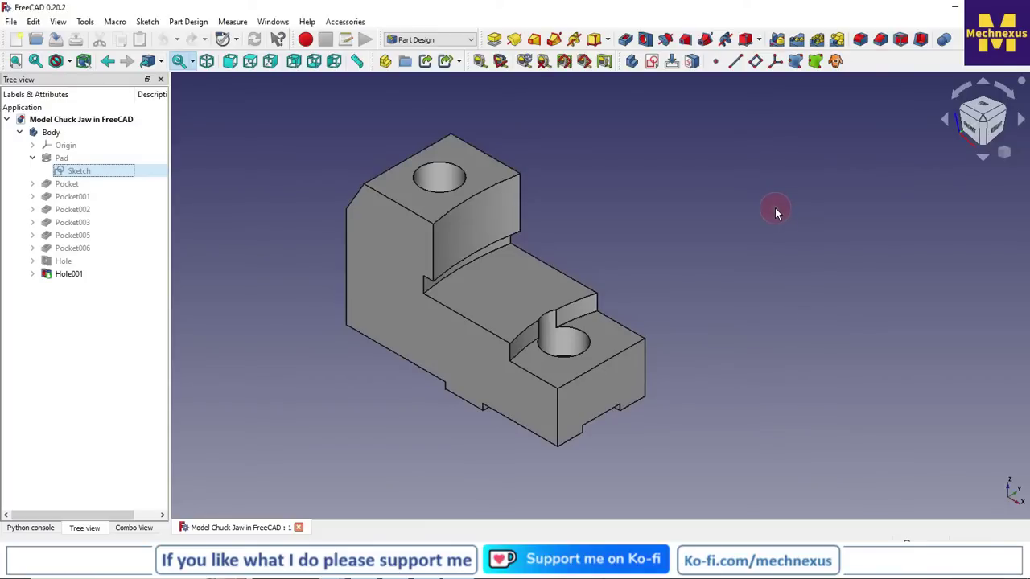
right_click(894, 68)
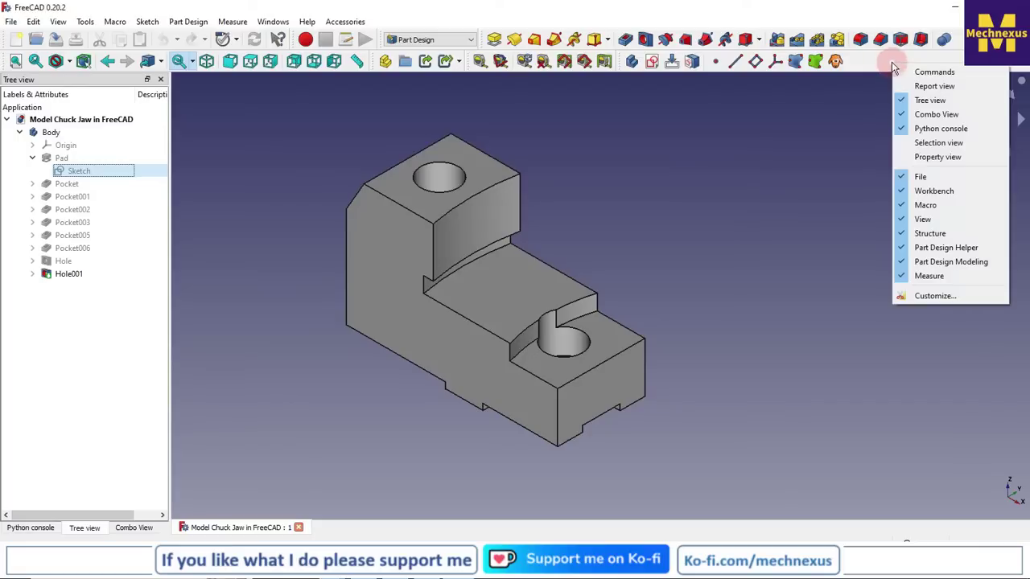
left_click(924, 158)
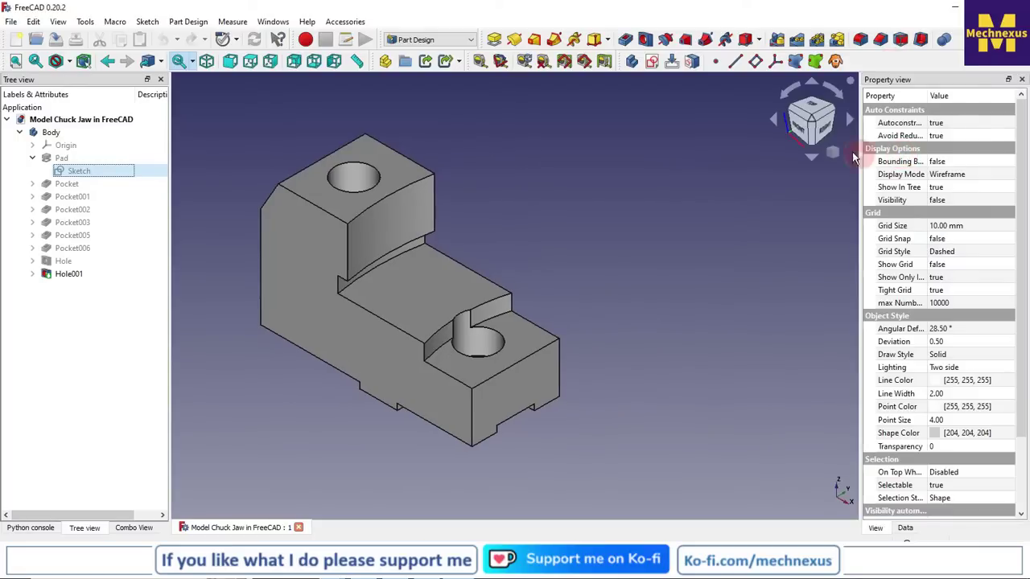
right_click(899, 62)
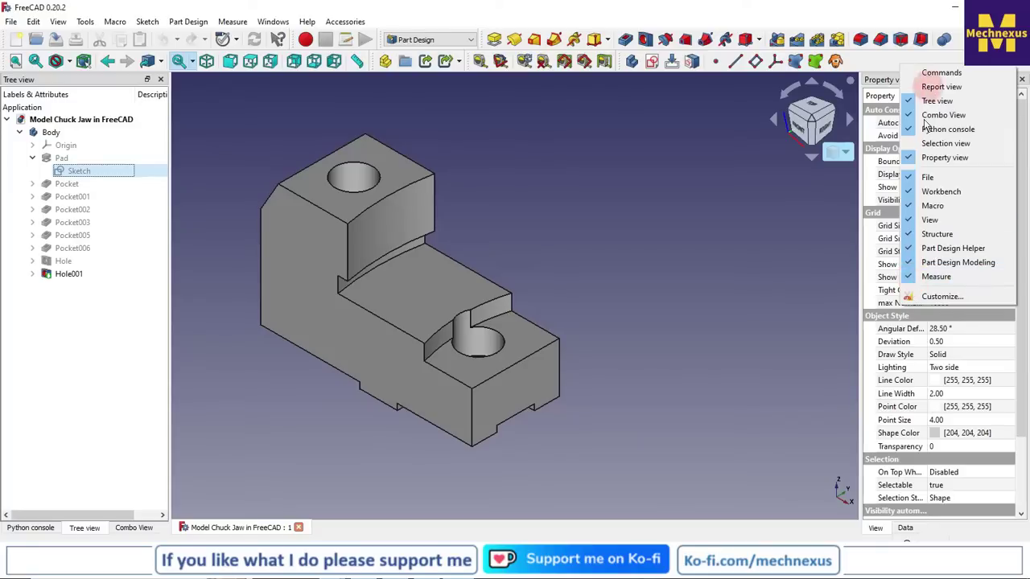
left_click(943, 298)
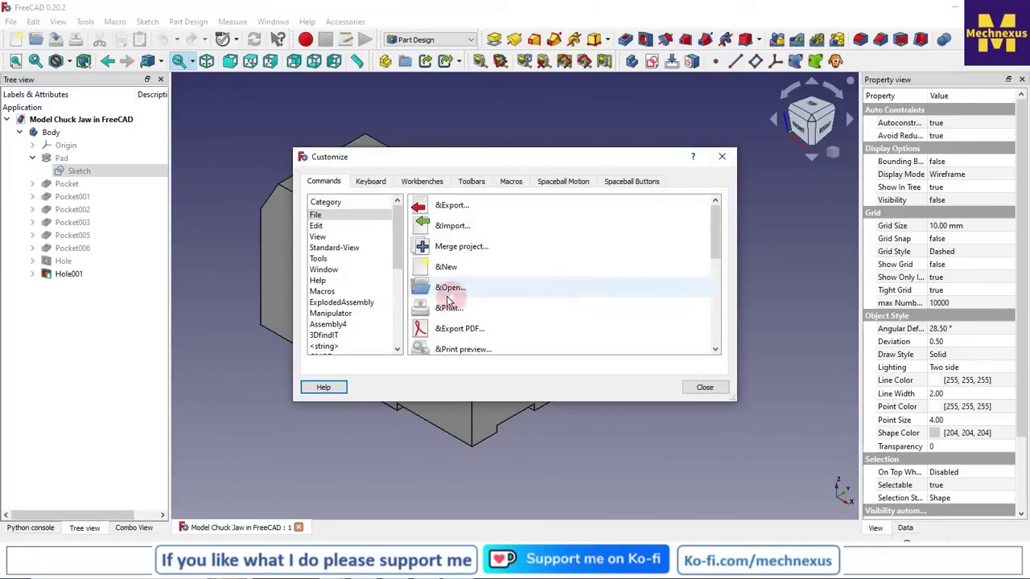
left_click(377, 211)
scroll(356, 272, "down", 2)
scroll(355, 269, "up", 2)
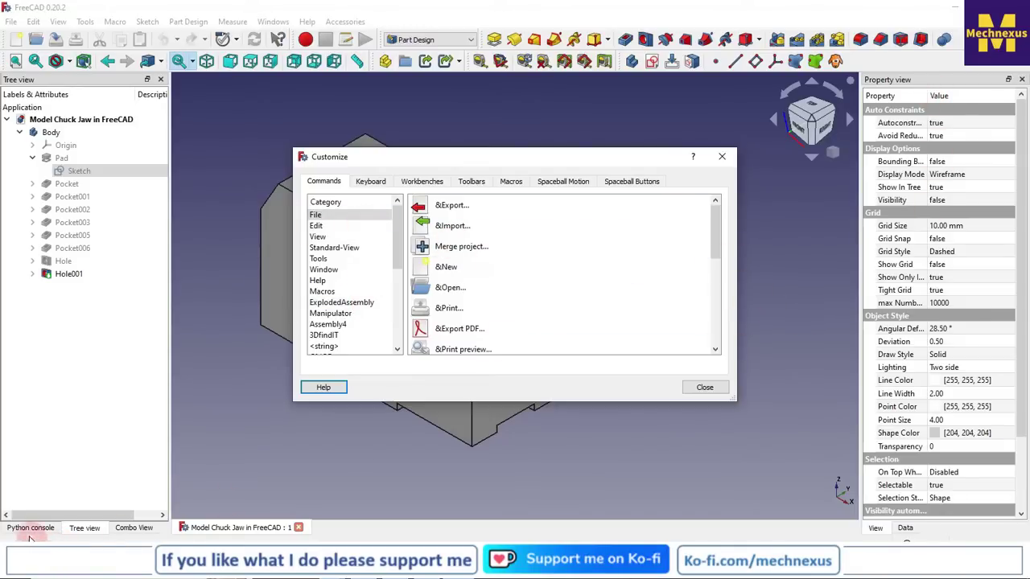
left_click(721, 156)
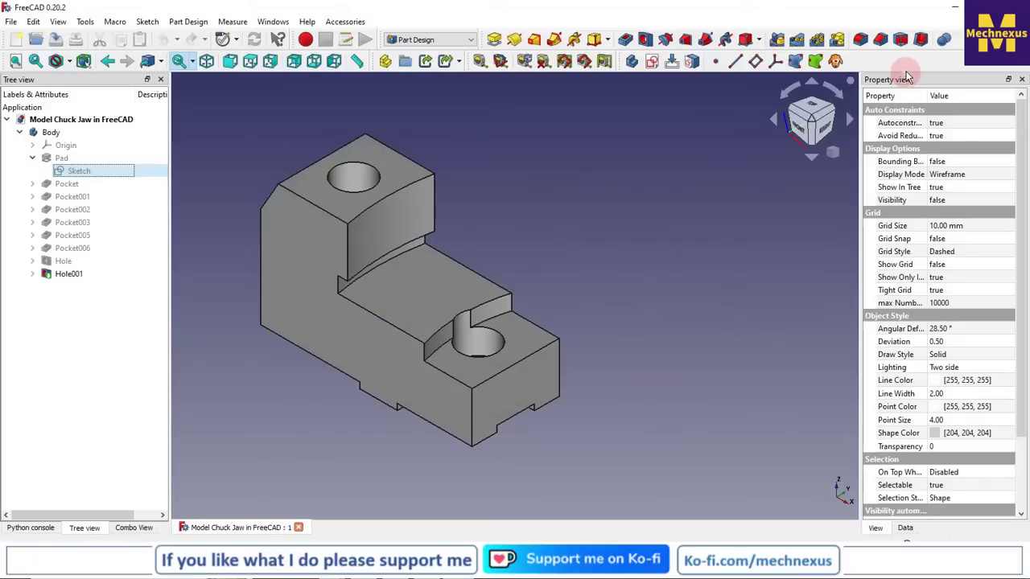
Step: Move the Property view from the right dock back under the Tree view and show the model tree
right_click(908, 65)
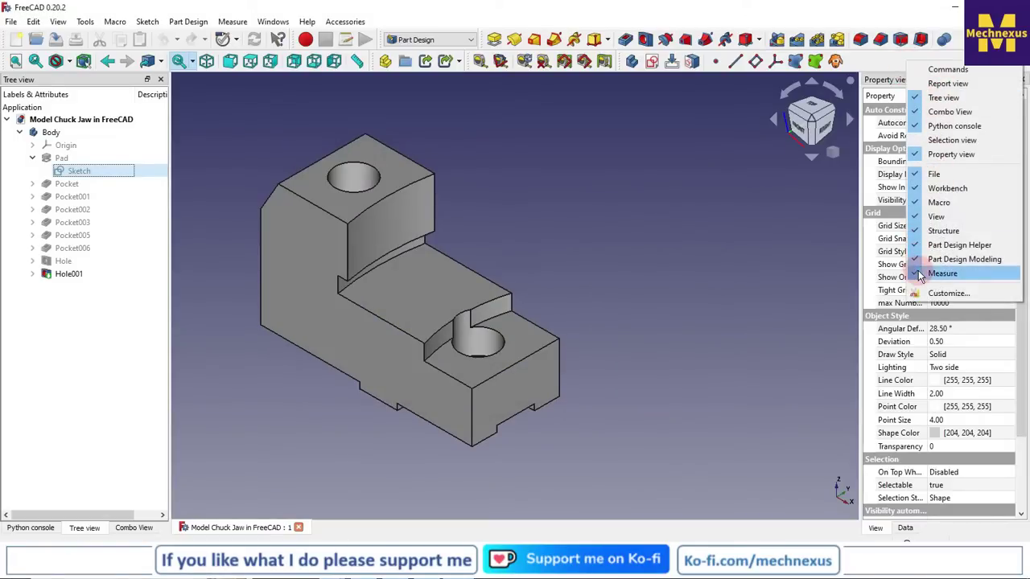
left_click(885, 81)
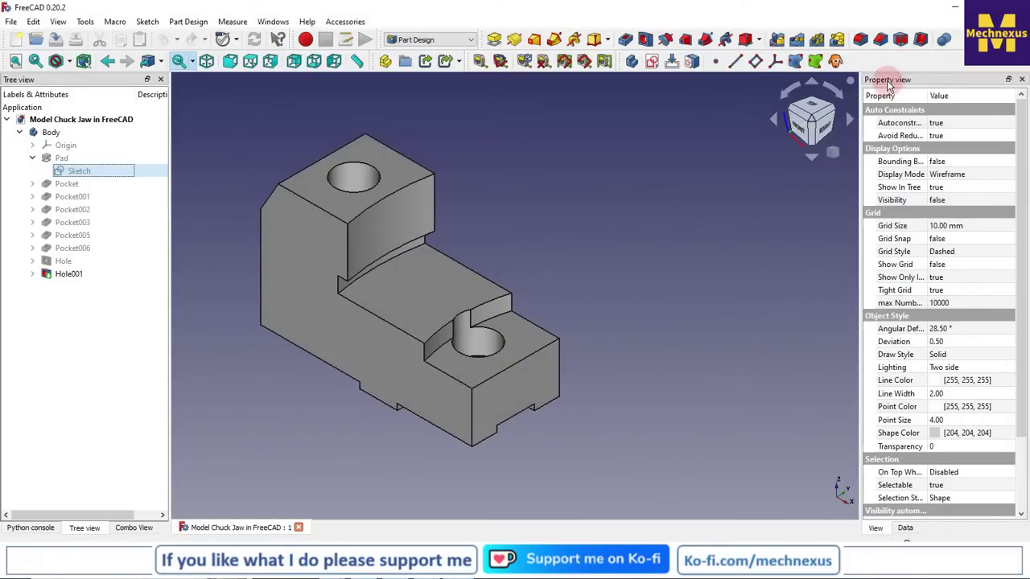
left_click_drag(891, 84, 83, 452)
left_click(220, 400)
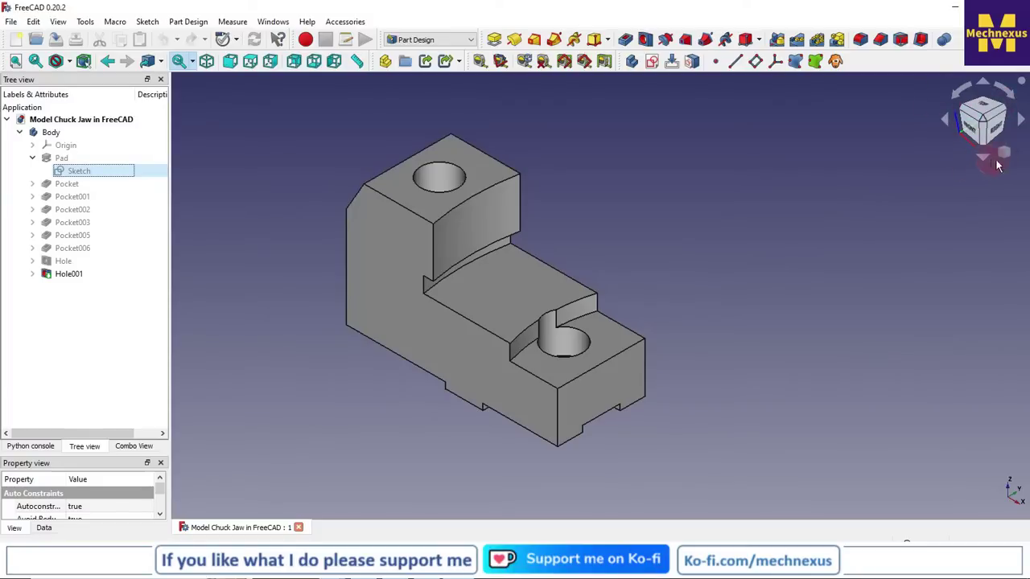
Step: Open the navigation cube's menu listing Isometric, Orthographic view and Zoom In
left_click(1017, 155)
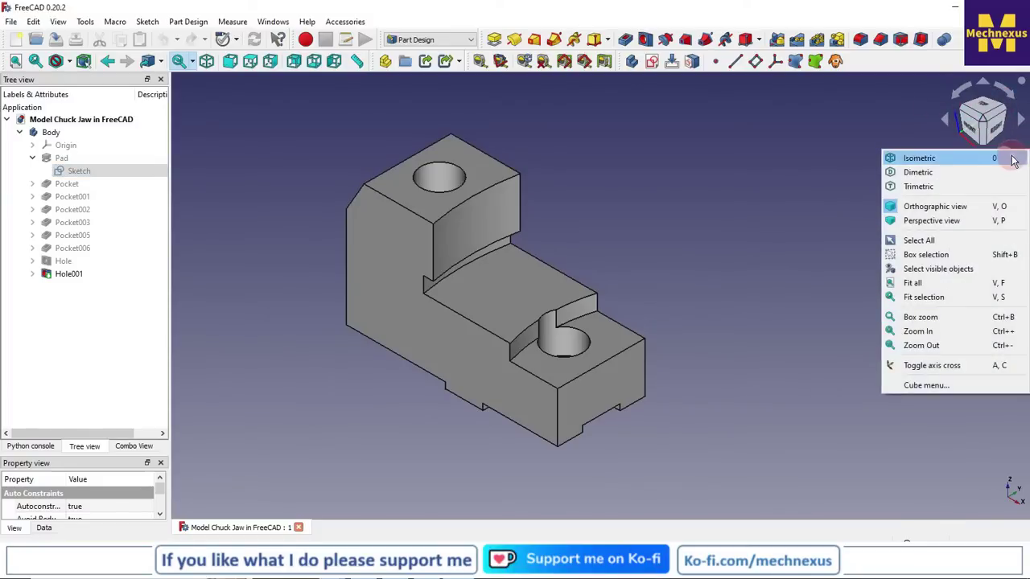
left_click(851, 181)
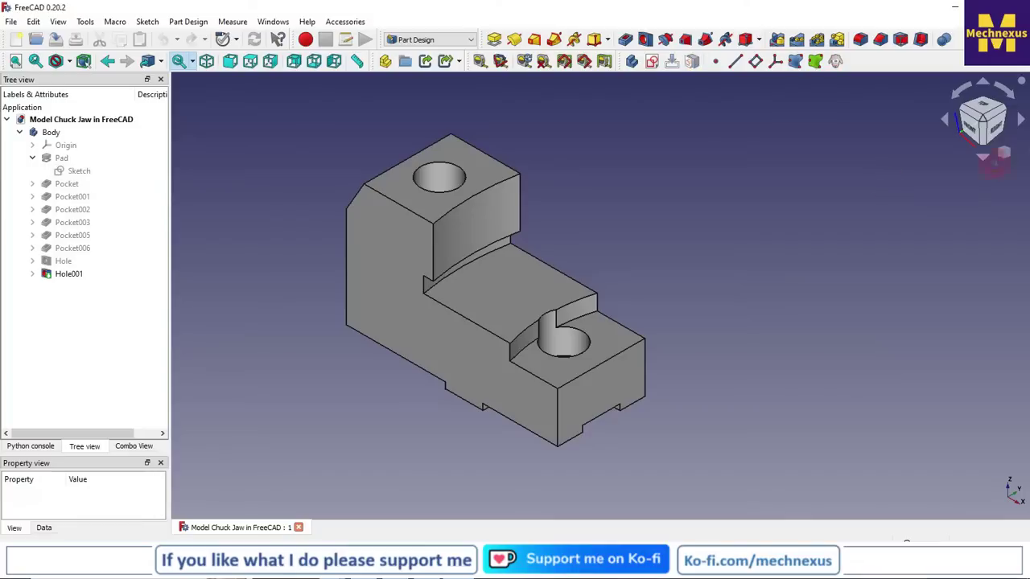
left_click(1016, 155)
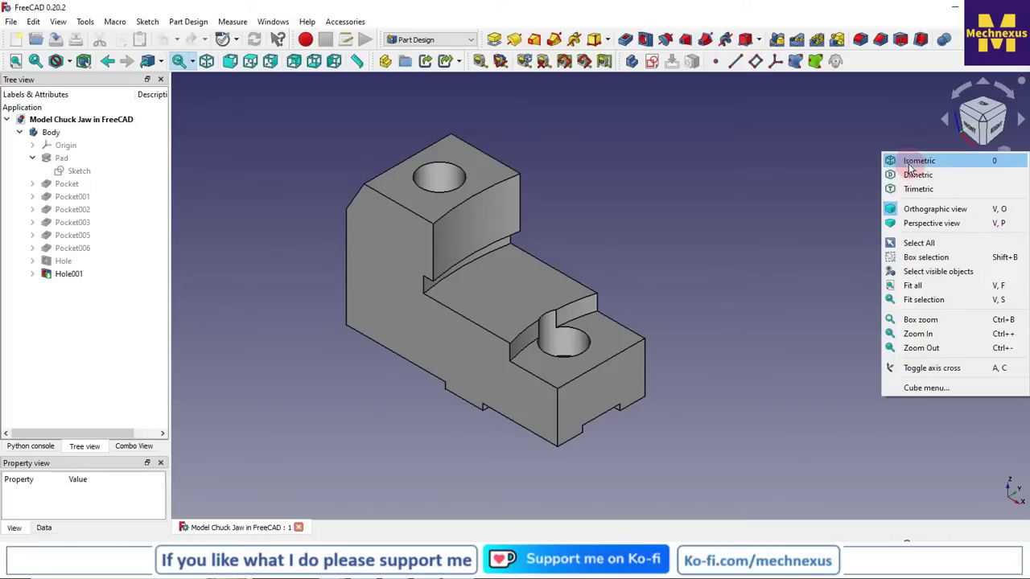
left_click(970, 129)
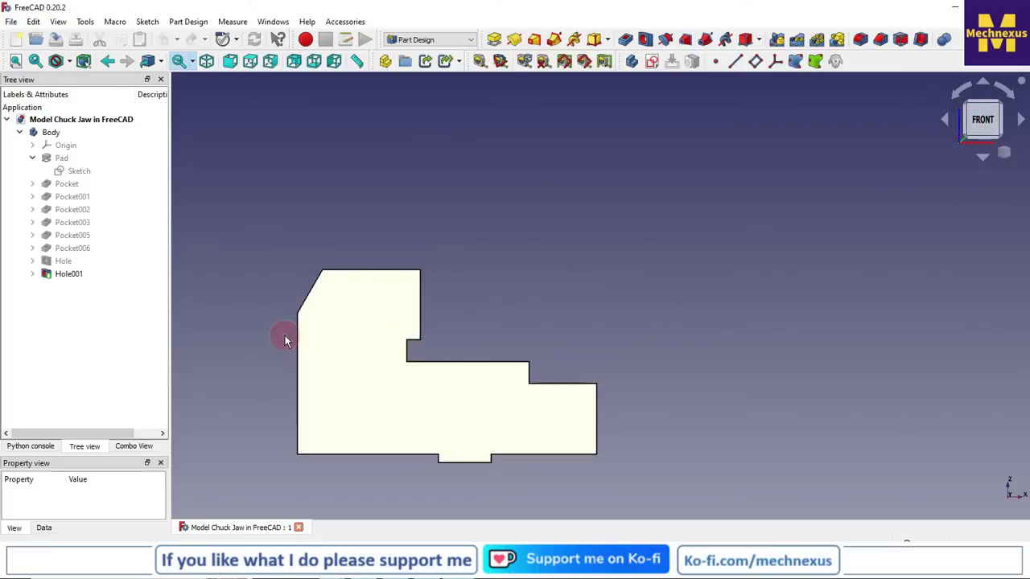
middle_click_drag(715, 241, 738, 274)
key("0")
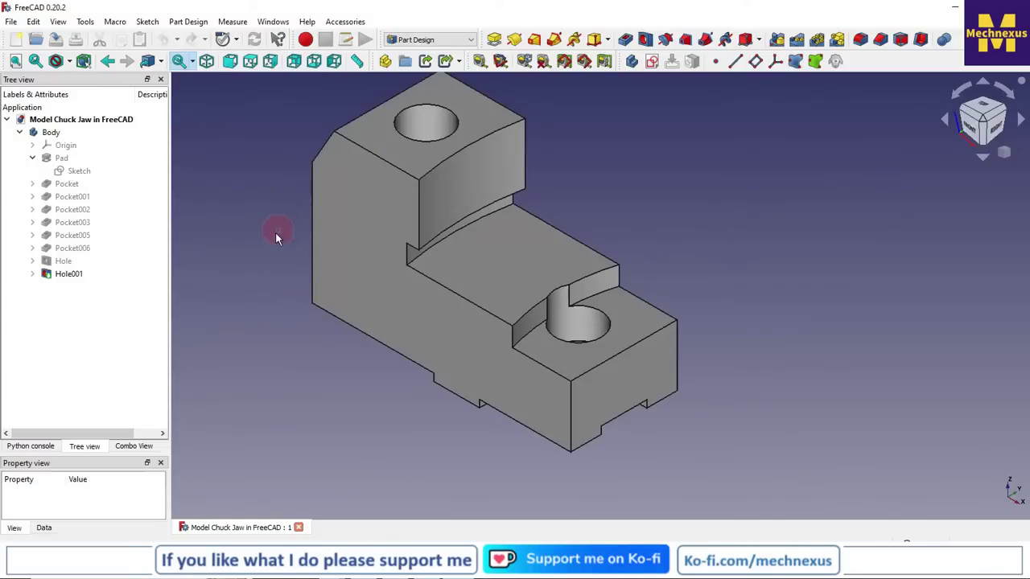
left_click(1020, 154)
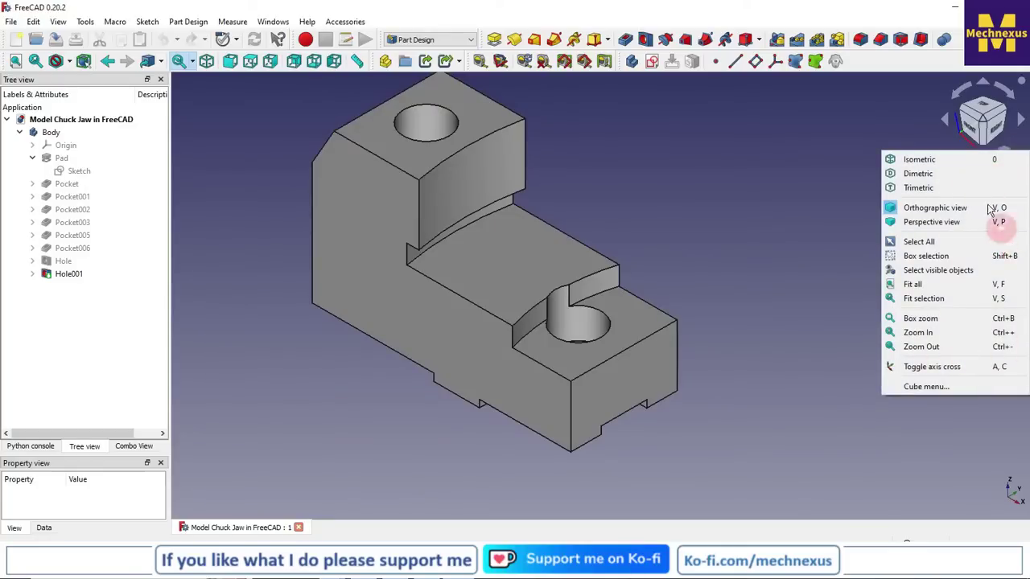
left_click(789, 191)
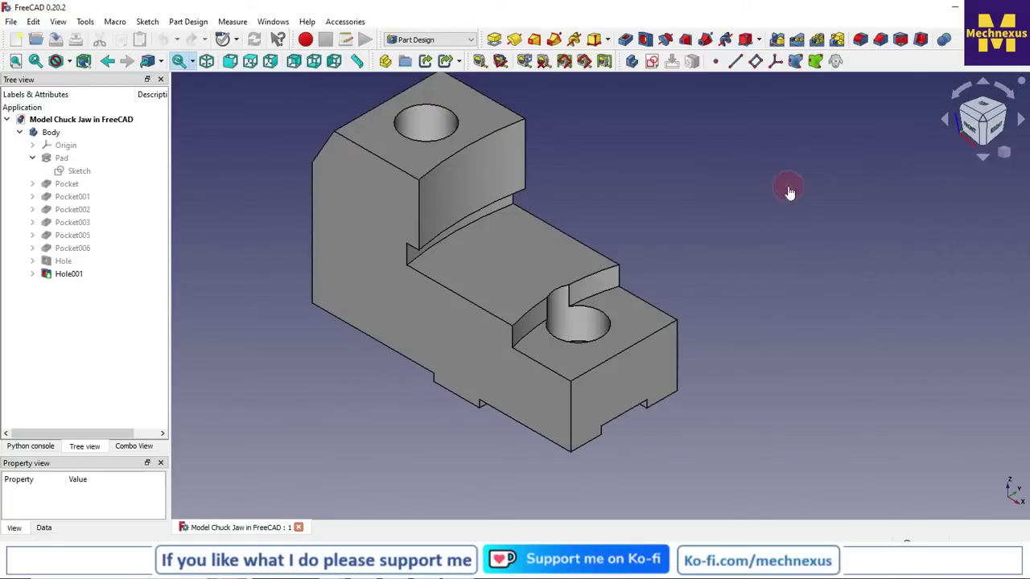
left_click(973, 135)
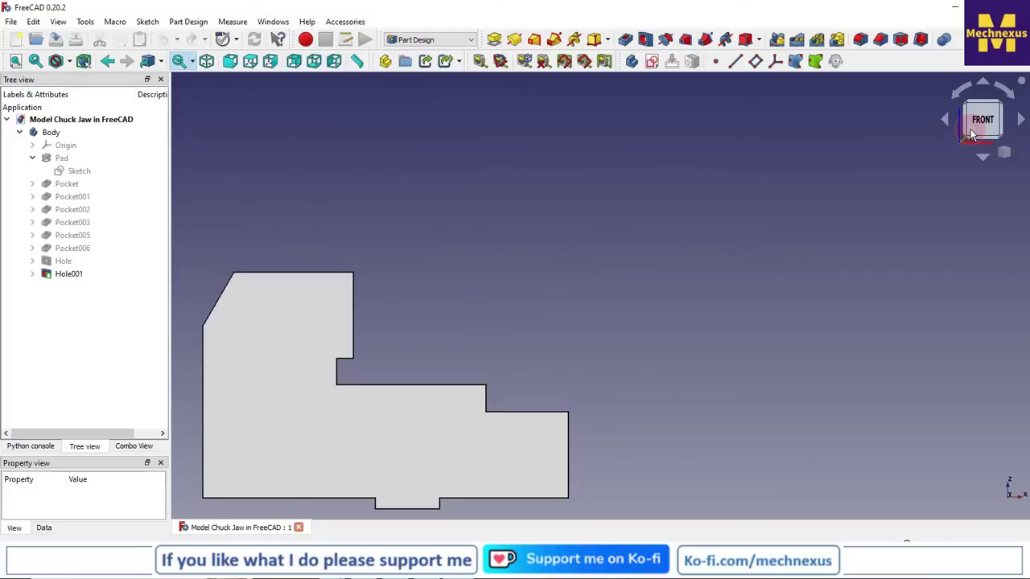
left_click(982, 87)
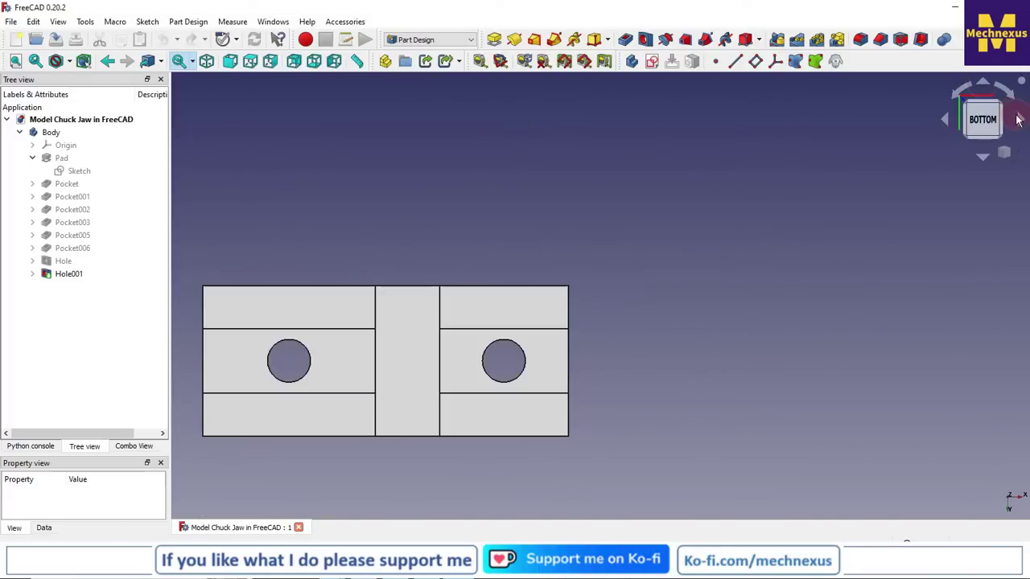
left_click(1020, 120)
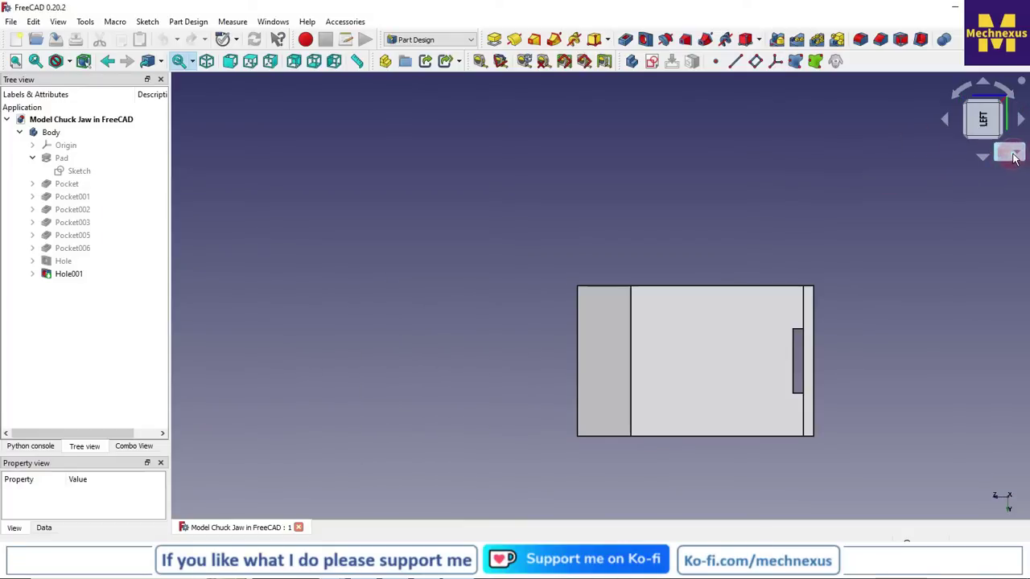
left_click(1006, 154)
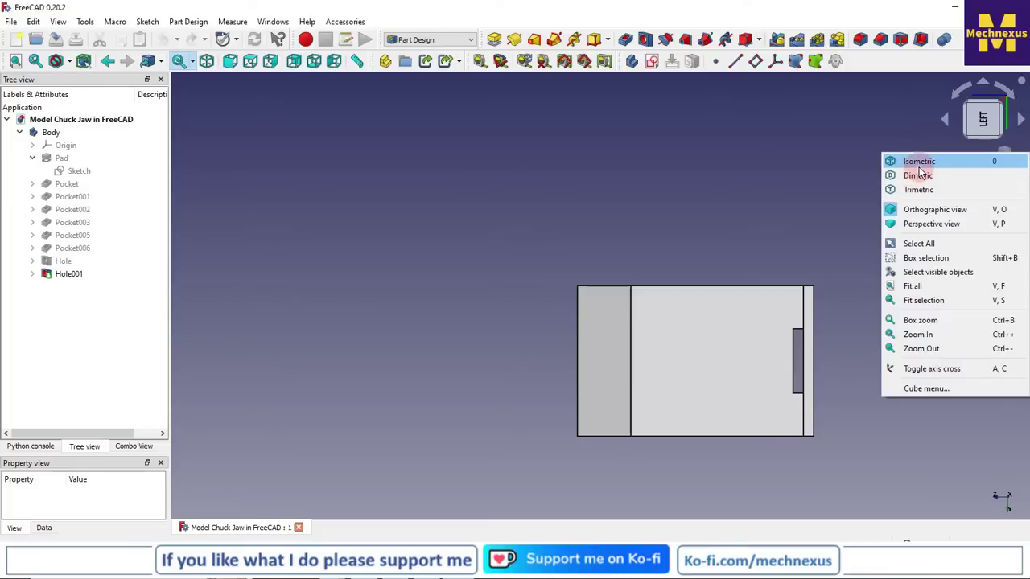
left_click(912, 161)
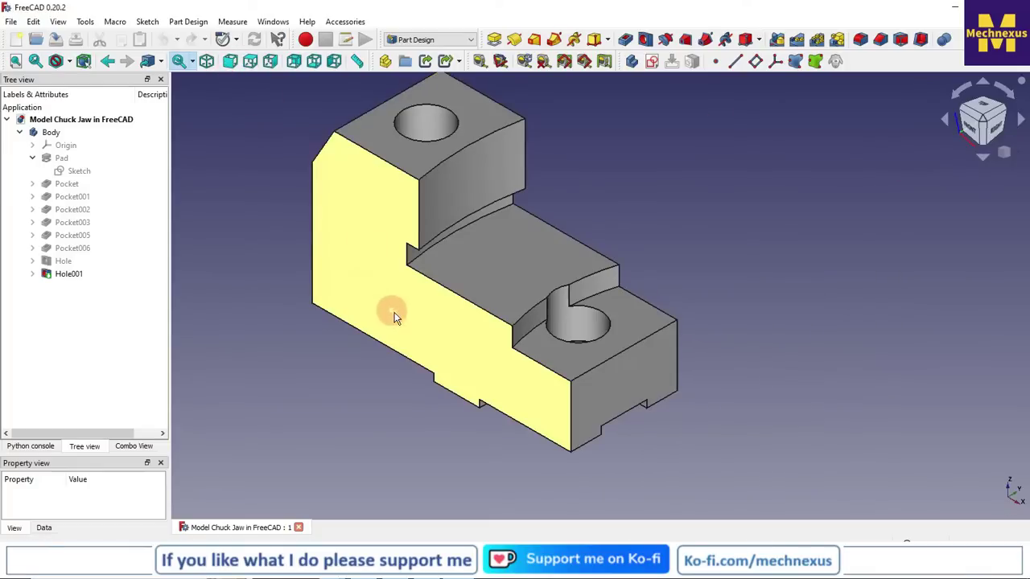
scroll(391, 314, "down", 1)
scroll(252, 133, "up", 1)
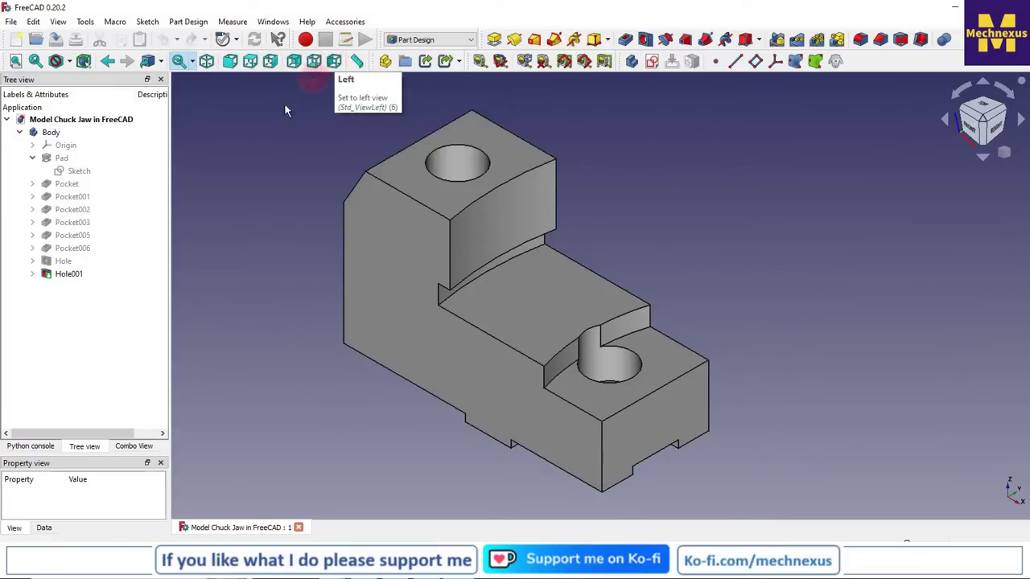
left_click(257, 149)
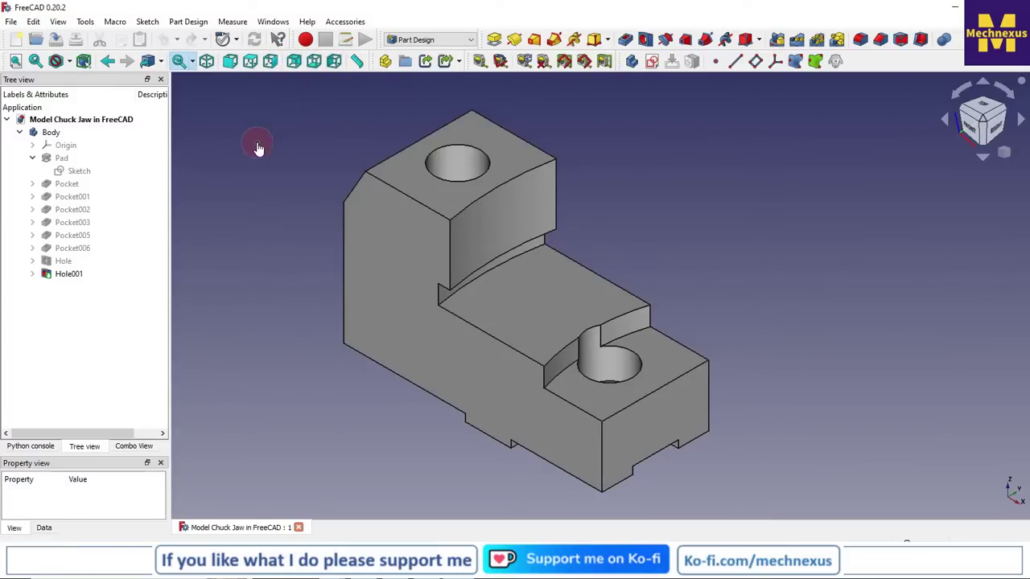
left_click(70, 63)
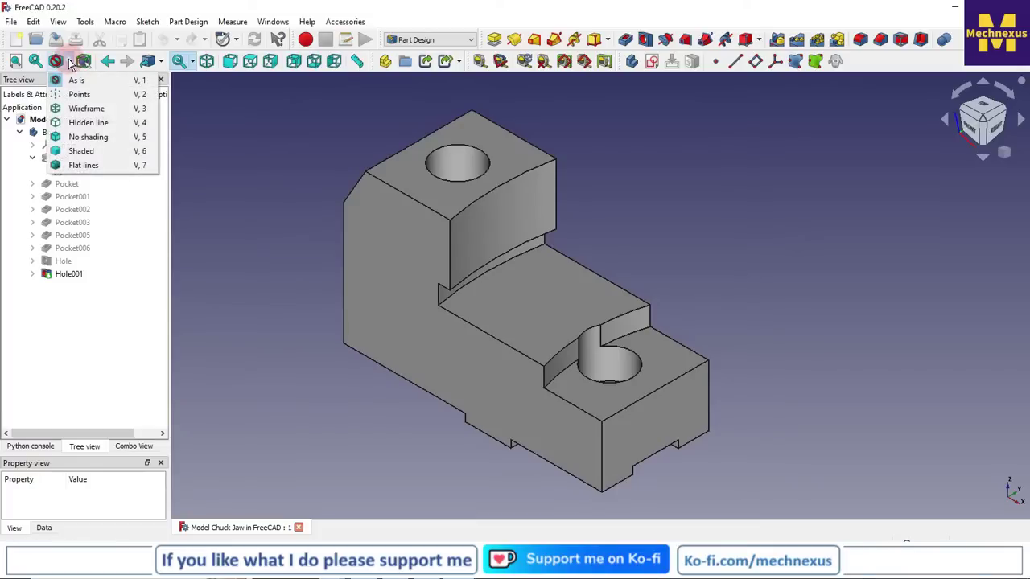
Step: Show the chuck jaw in Wireframe draw style, orbit it, then switch to Hidden line
left_click(85, 110)
left_click(524, 258)
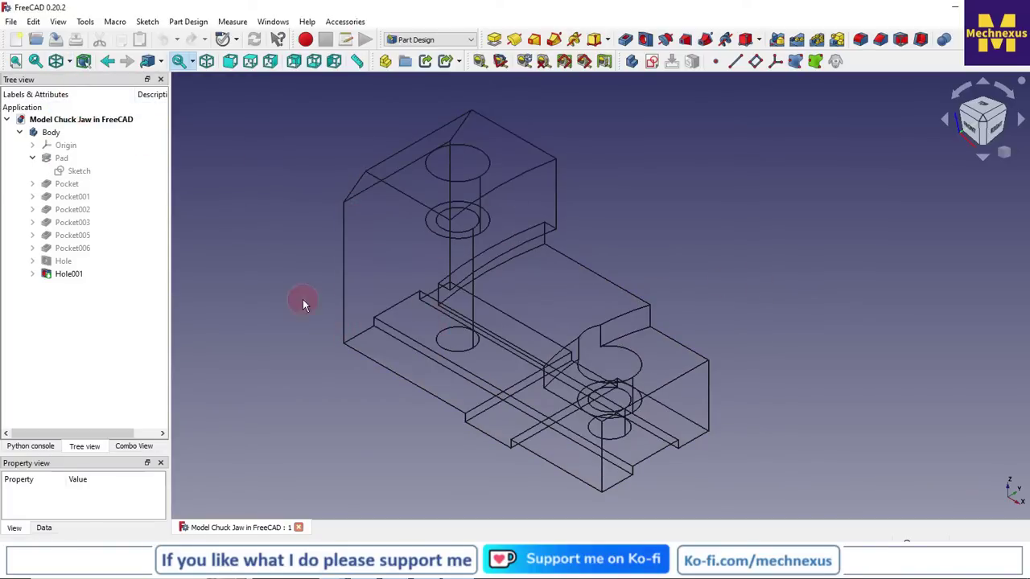
left_click_drag(308, 304, 322, 281)
left_click(58, 62)
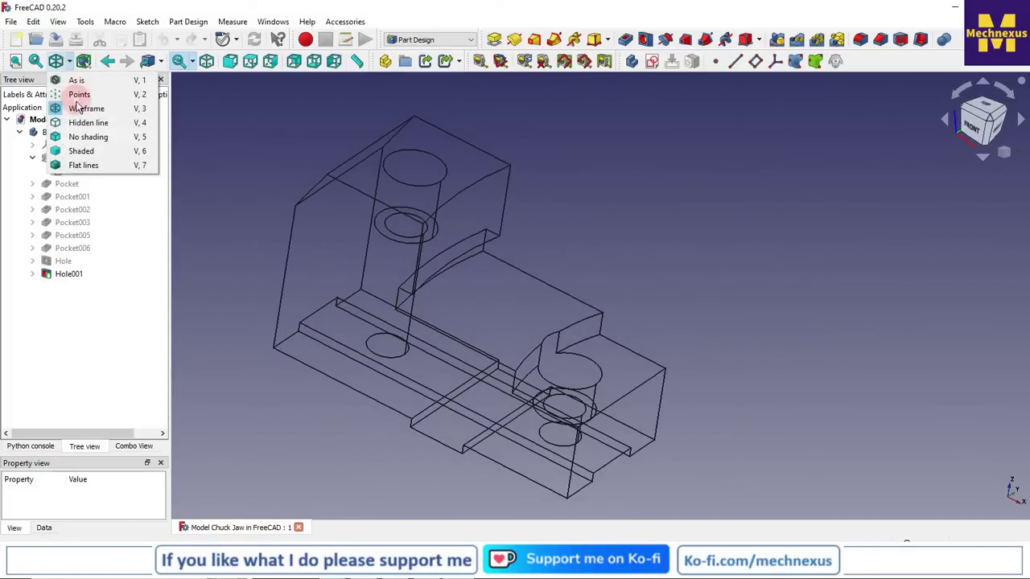
left_click(78, 123)
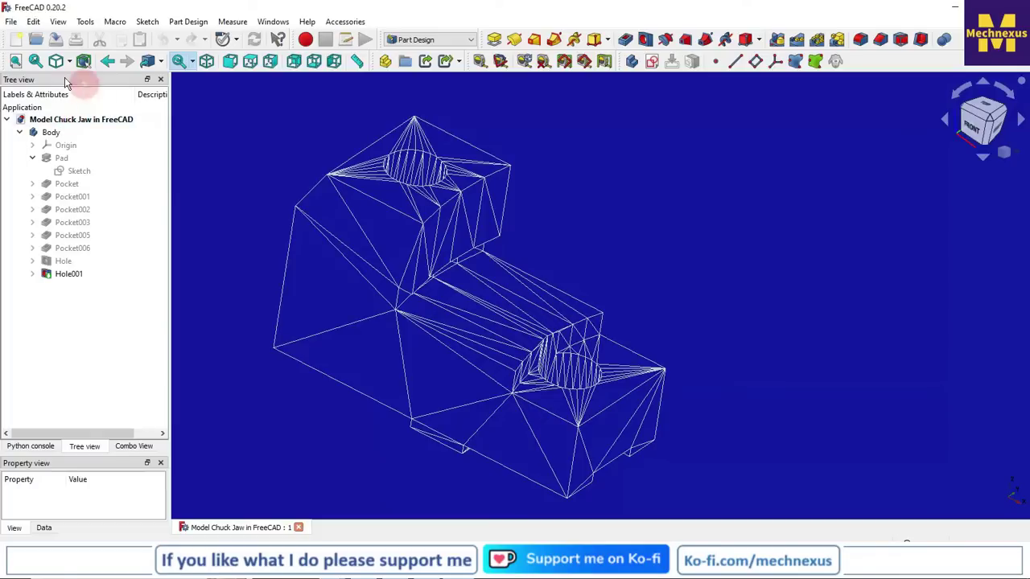
left_click(328, 205)
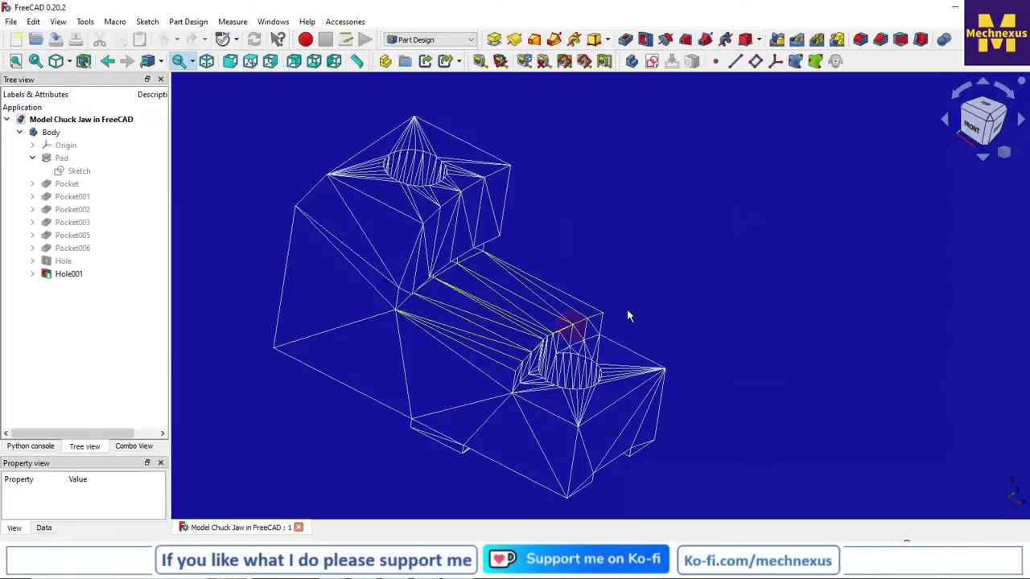
scroll(667, 276, "down", 3)
scroll(632, 295, "up", 2)
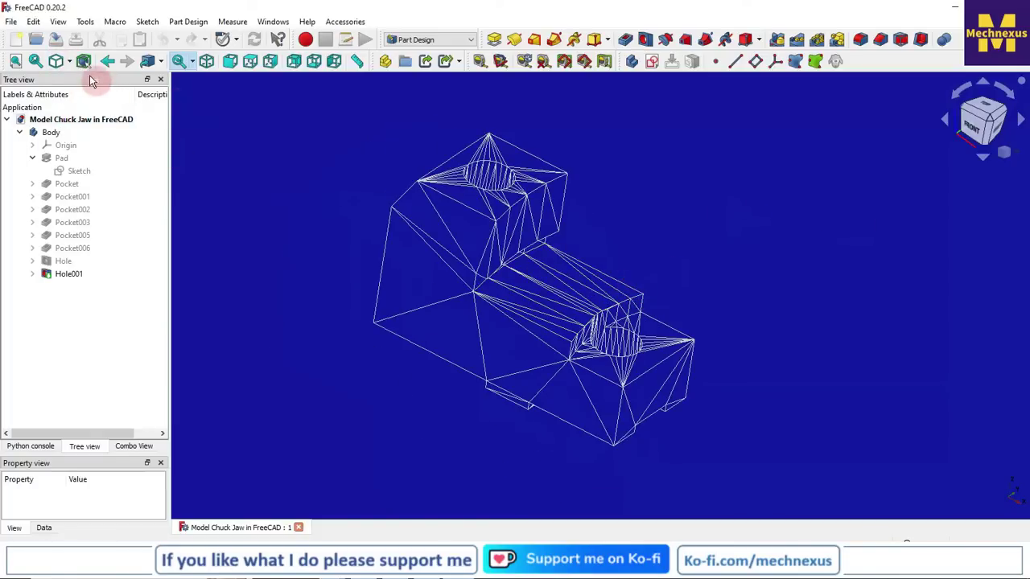
Step: Switch the draw style to No shading, orbit the model, then change to Flat lines
left_click(69, 62)
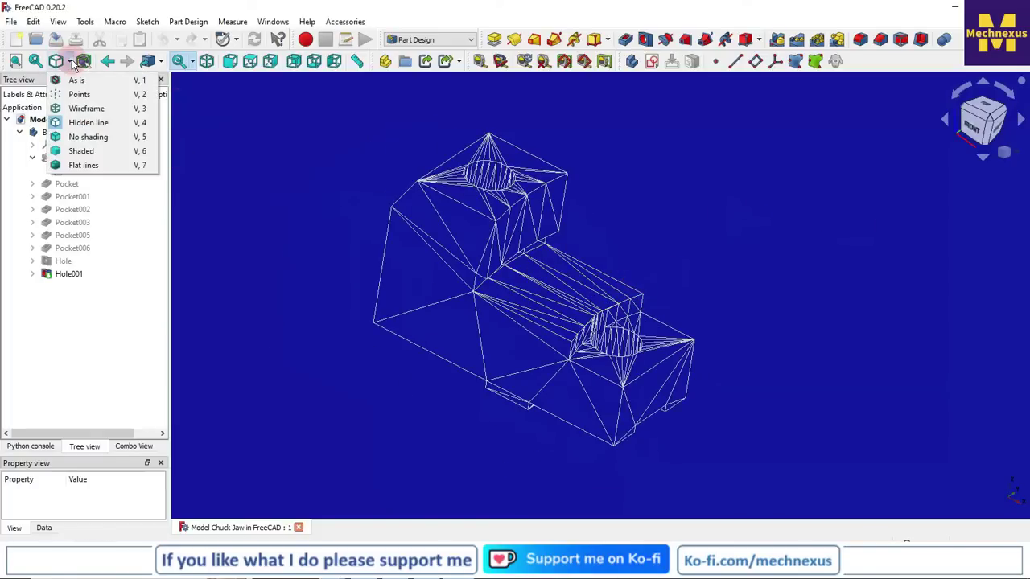
left_click(67, 138)
left_click(391, 284)
mouse_move(642, 305)
left_mouse_down()
mouse_move(543, 308)
mouse_move(605, 284)
left_mouse_up()
left_click(69, 64)
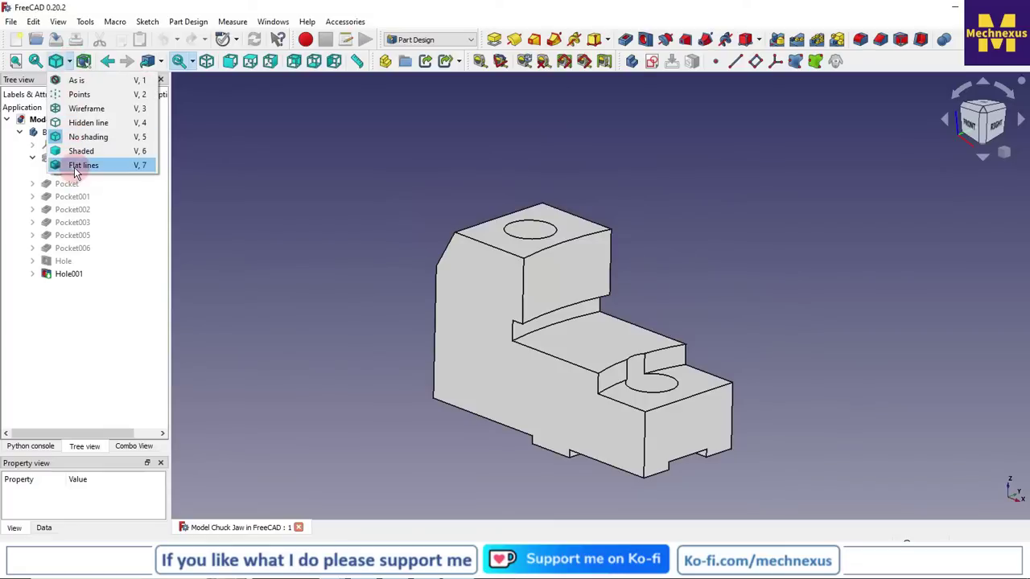
left_click(81, 165)
left_click(943, 213)
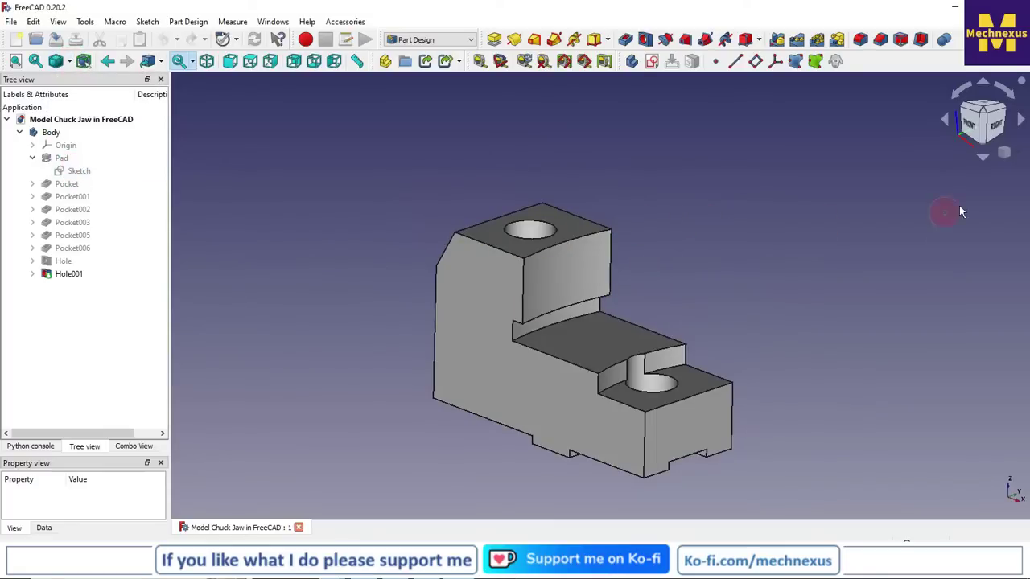
Step: Return the model to the Isometric view from the NaviCube menu
left_click(1008, 149)
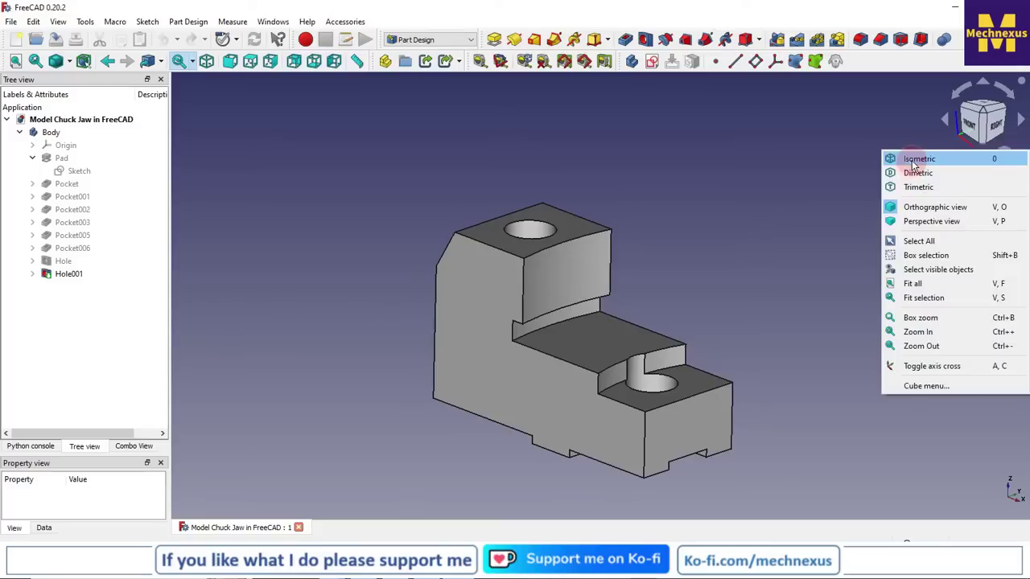
left_click(918, 160)
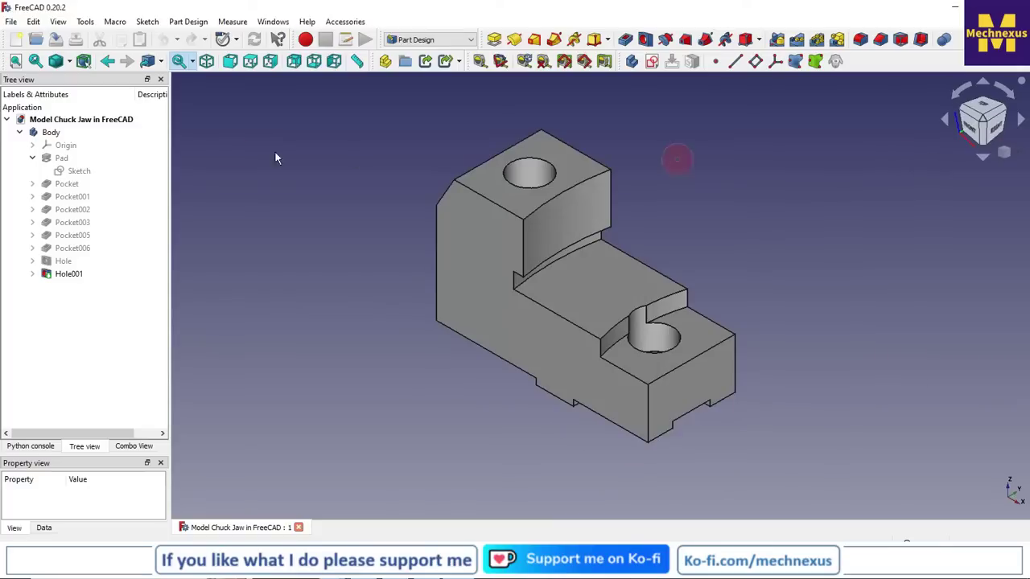
left_click(70, 62)
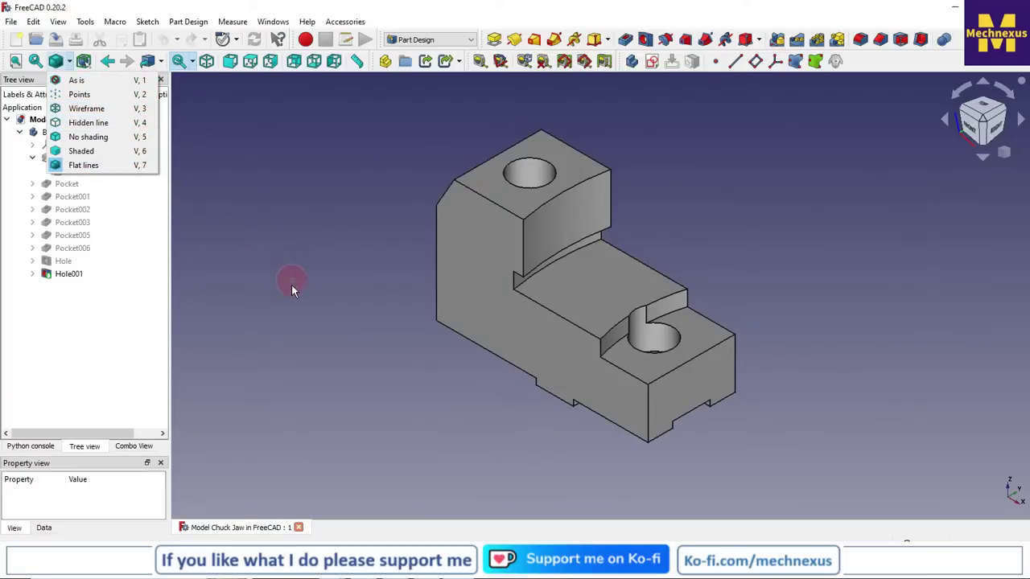
left_click(294, 314)
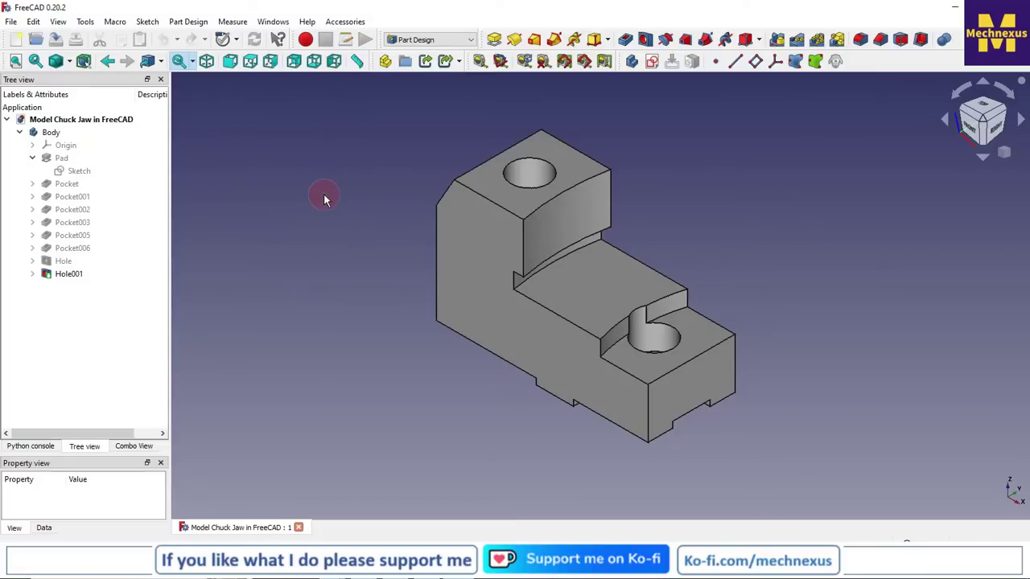
Step: Set the 3D view background to a white Simple color in Preferences > Display > Colors
left_click(33, 21)
left_click(56, 308)
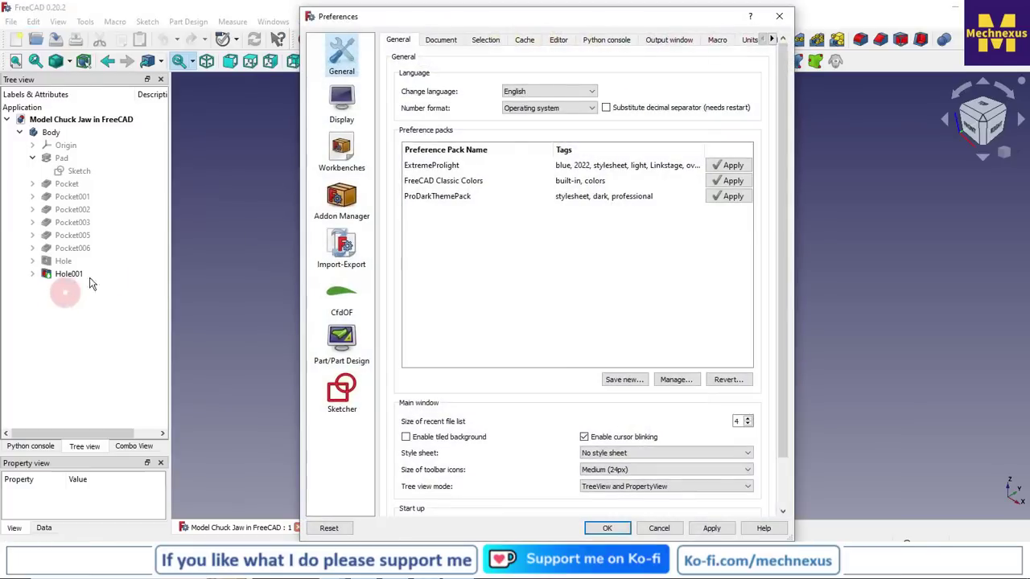
left_click(341, 104)
left_click(485, 41)
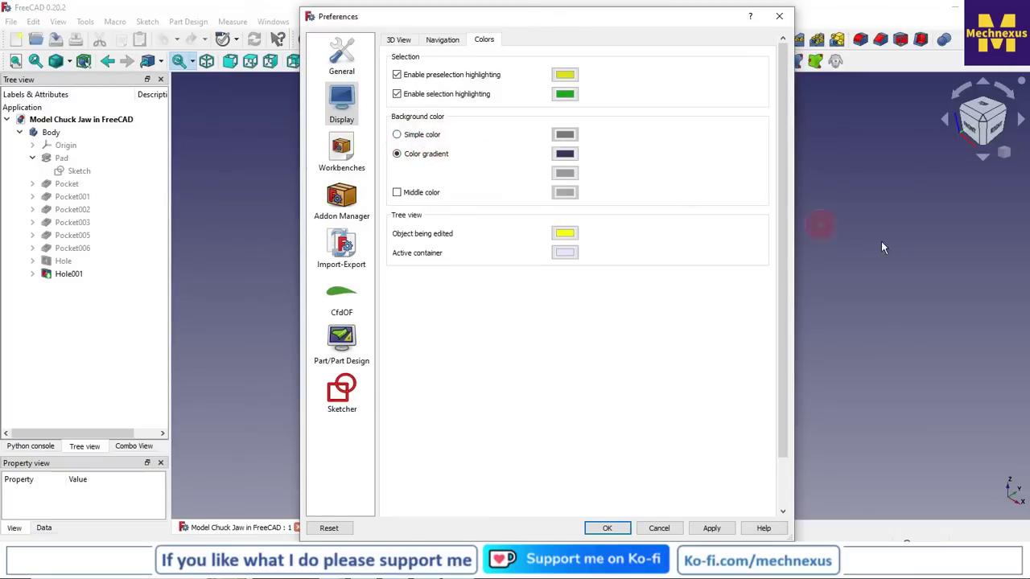
left_click(396, 135)
left_click(564, 135)
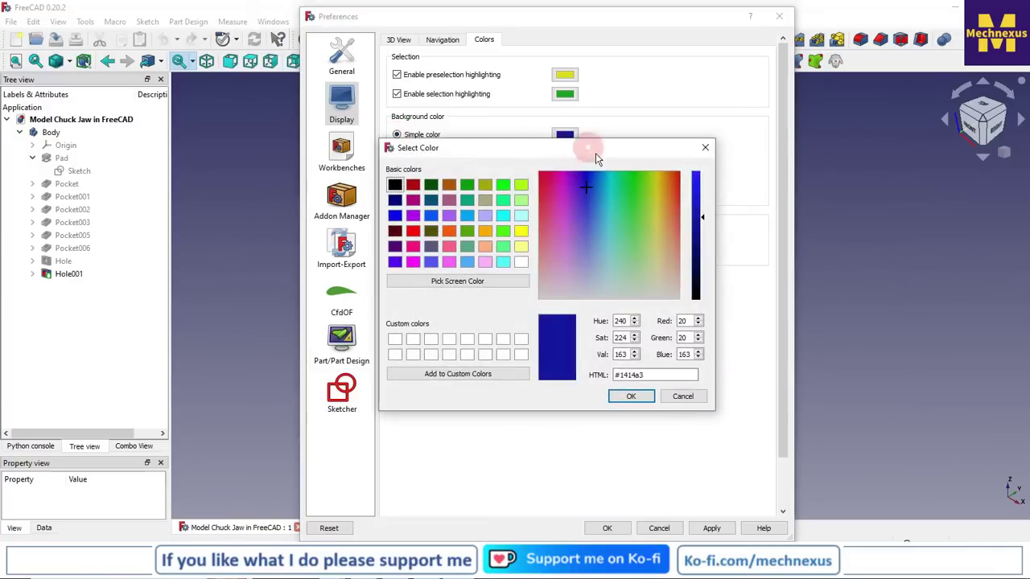
left_click(521, 263)
left_click(627, 398)
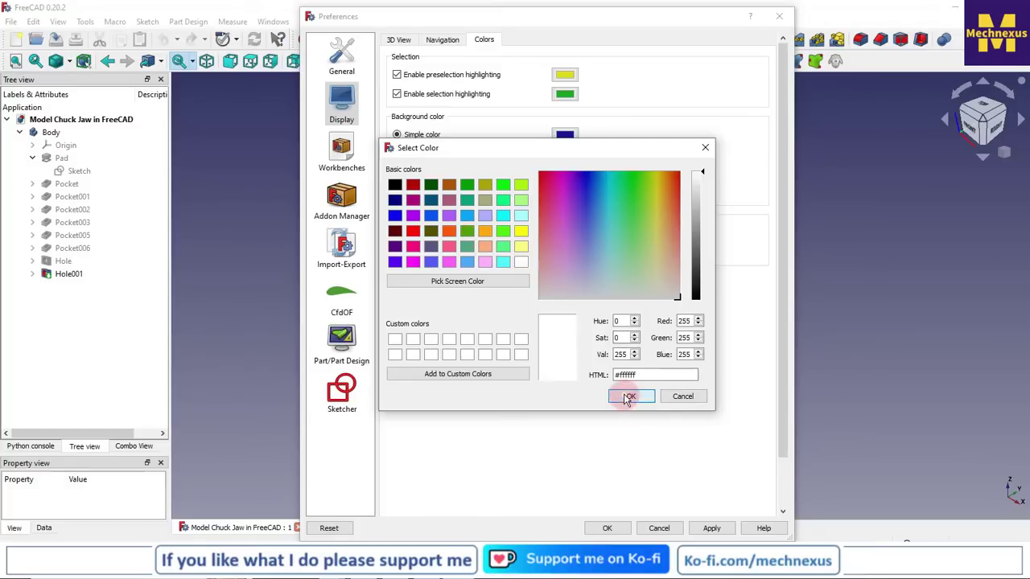
left_click(712, 528)
left_click(608, 529)
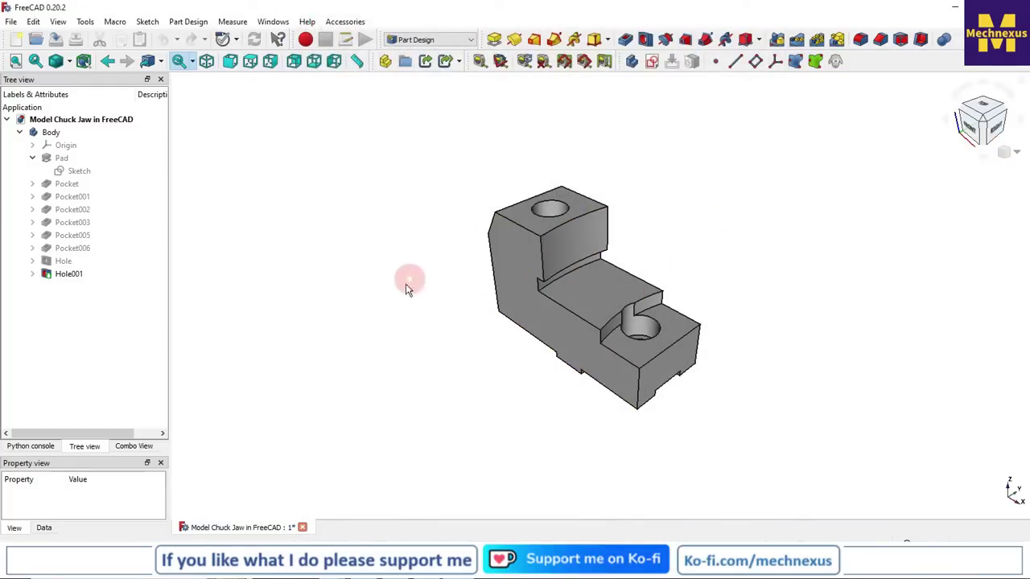
left_click(66, 172)
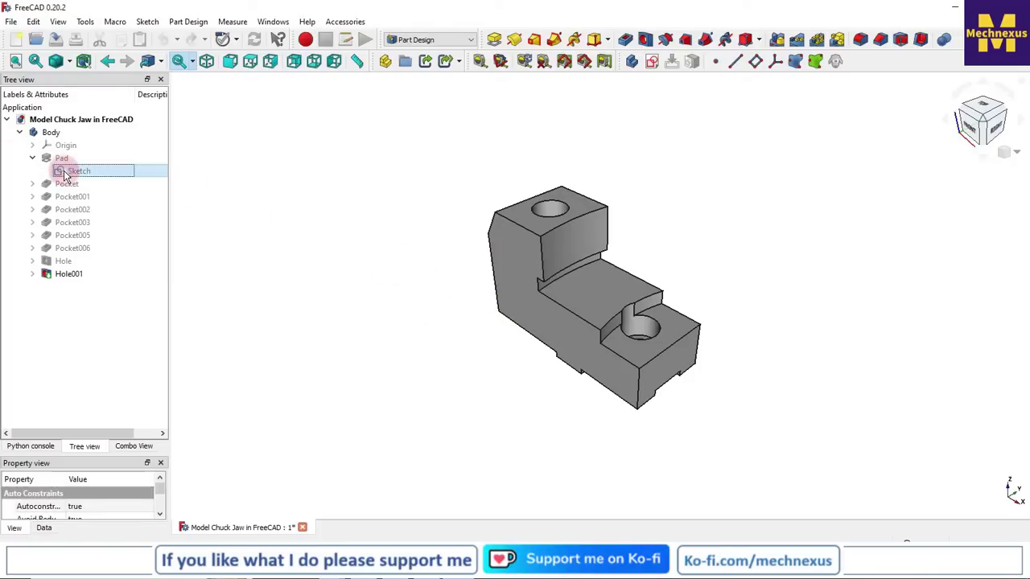
double_click(66, 173)
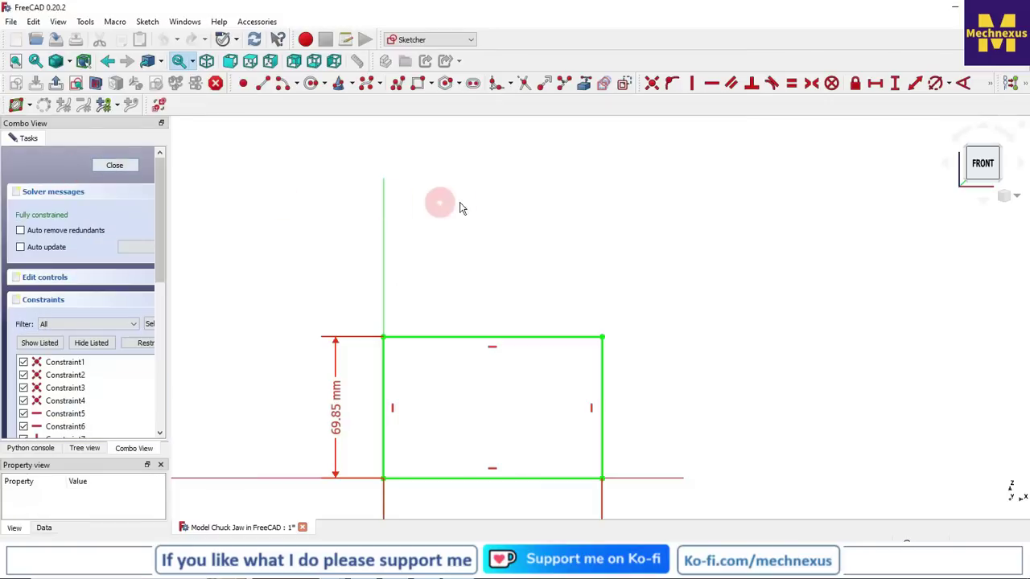
left_click(417, 85)
left_click(464, 209)
left_click(717, 268)
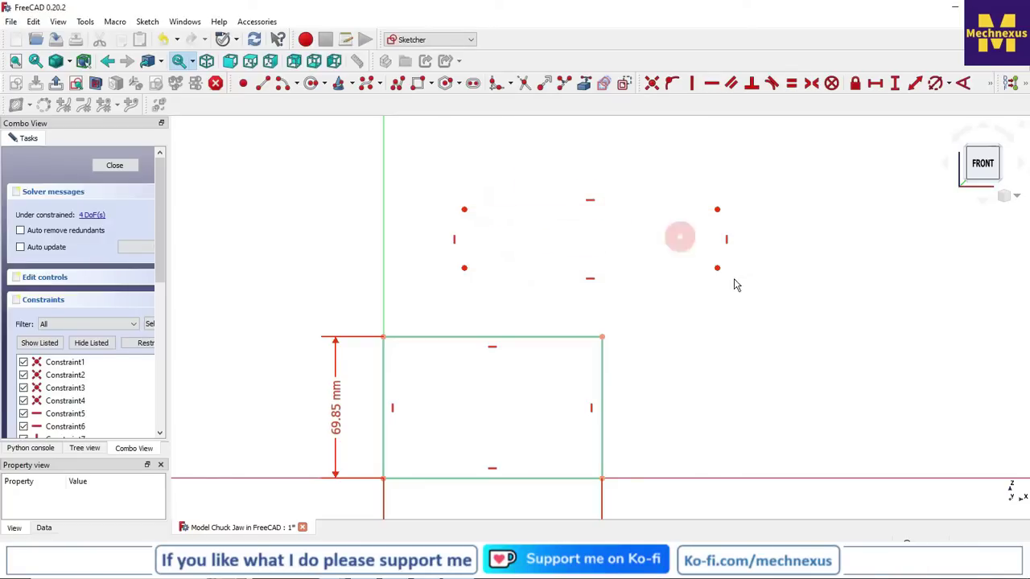
left_click_drag(799, 309, 430, 180)
key("Delete")
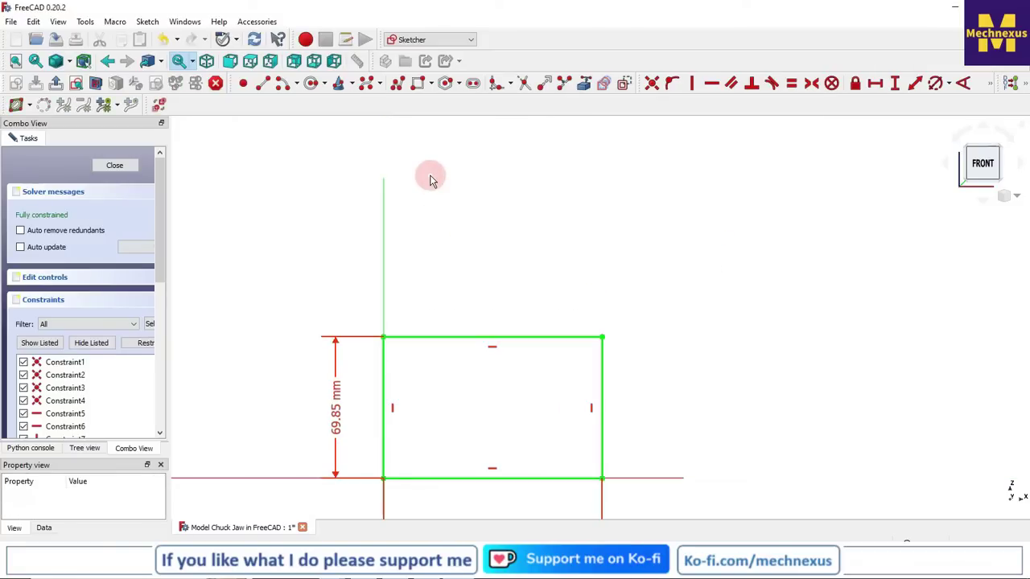
left_click(125, 166)
left_click(316, 198)
left_click(32, 22)
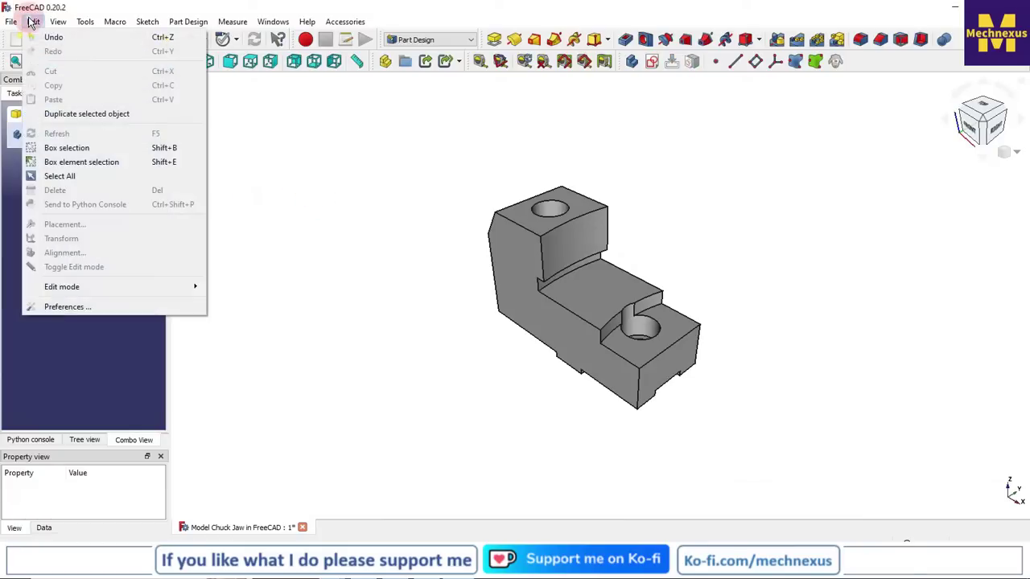
Step: Set the Sketcher Unconstrained Edge colour to blue-violet and save the preferences
left_click(63, 306)
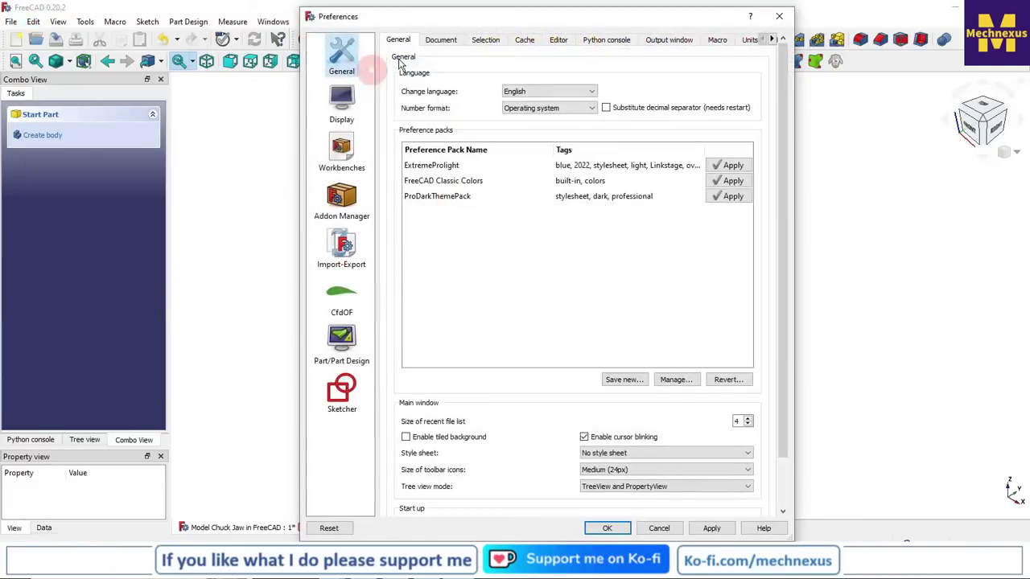
left_click(344, 394)
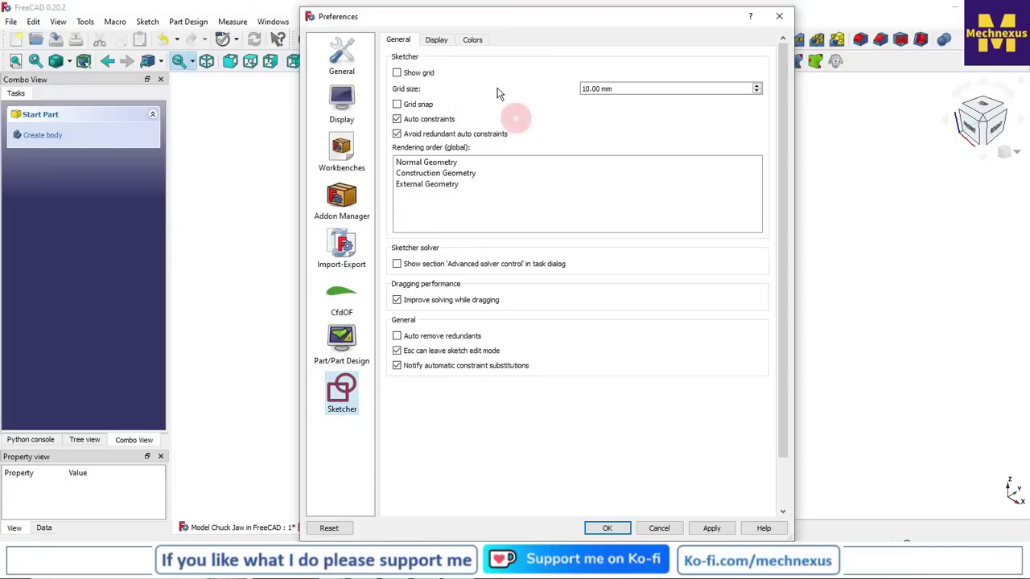
left_click(475, 44)
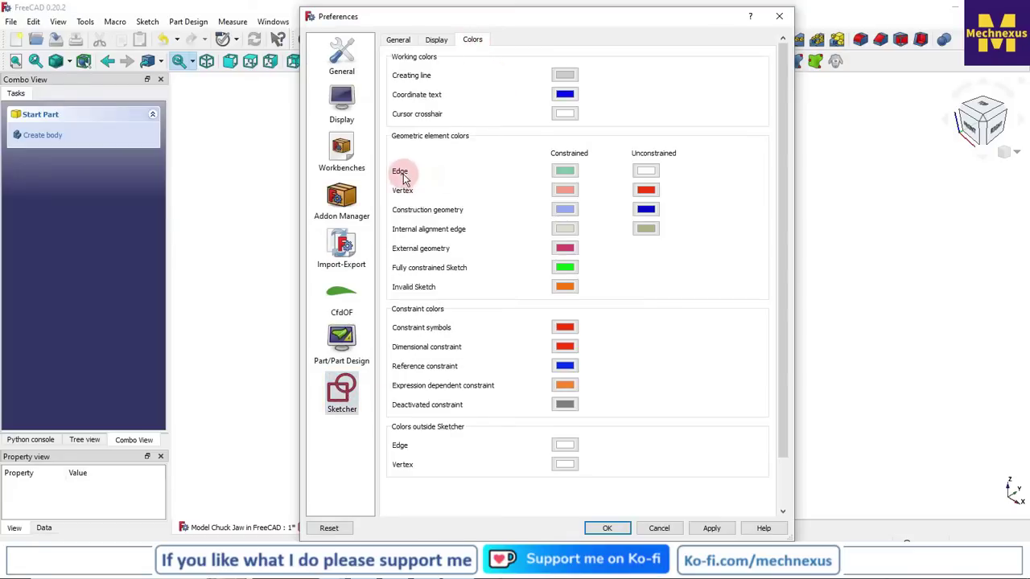
left_click(648, 171)
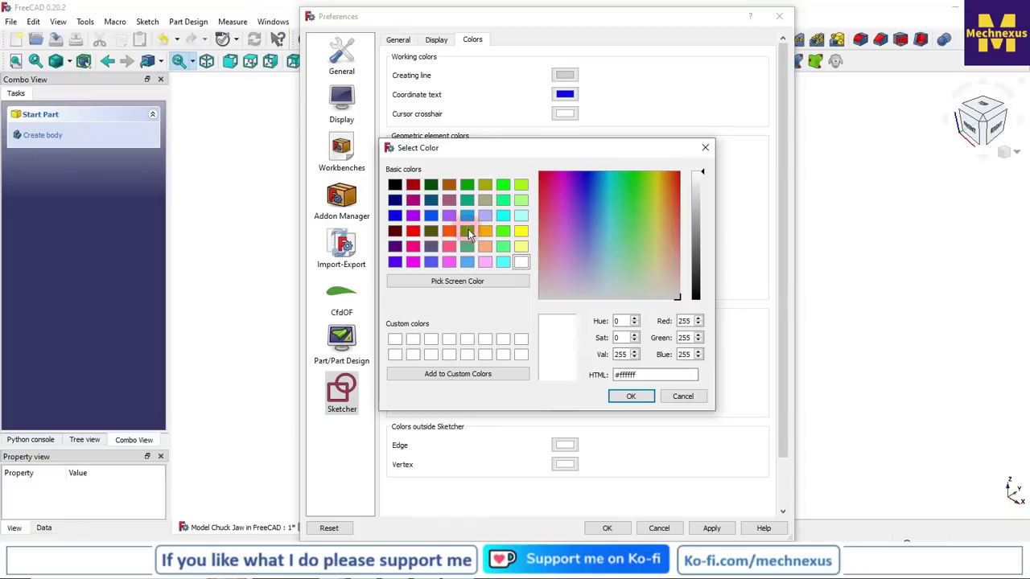
left_click(430, 262)
left_click(633, 397)
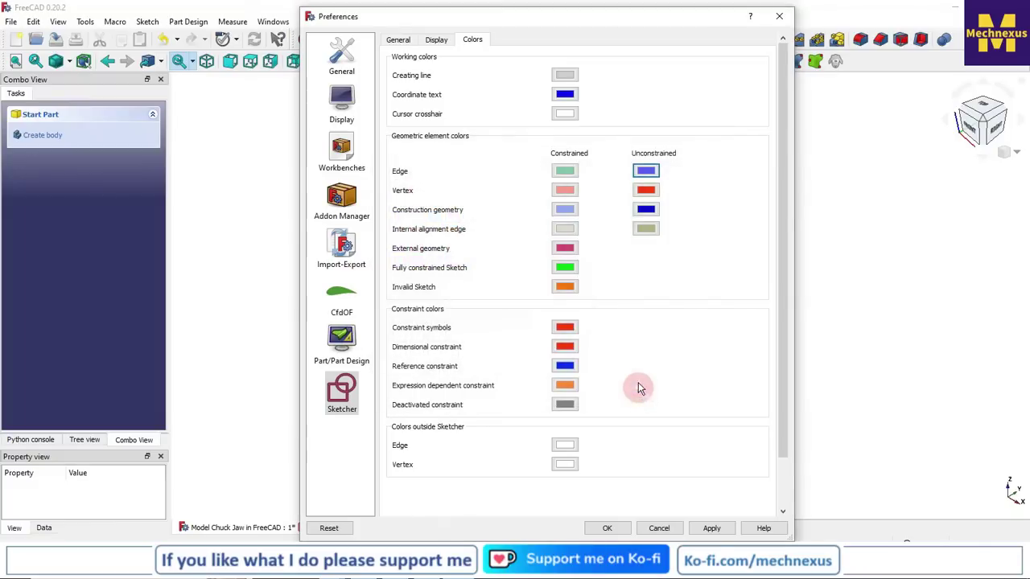
left_click(711, 528)
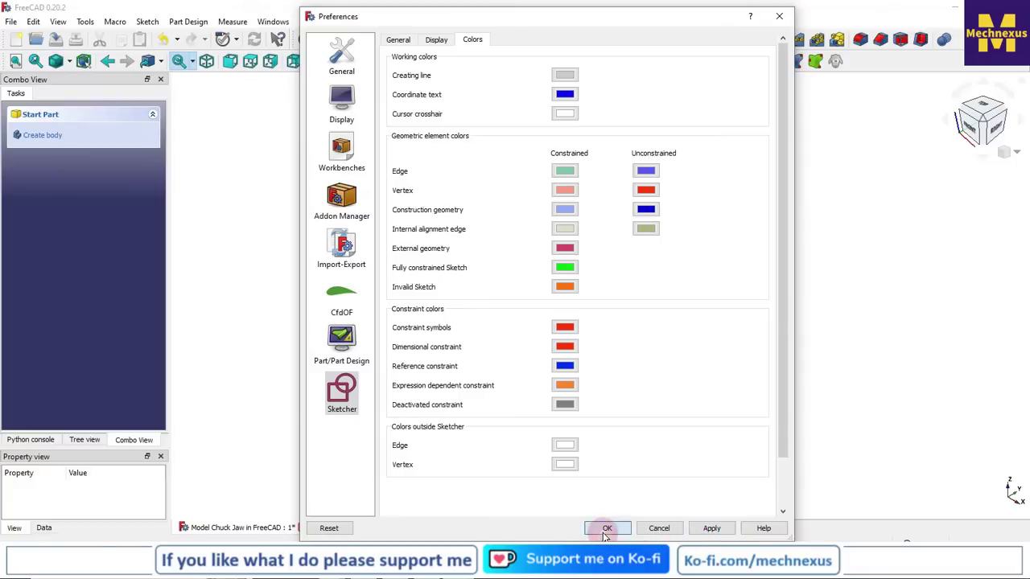
left_click(607, 528)
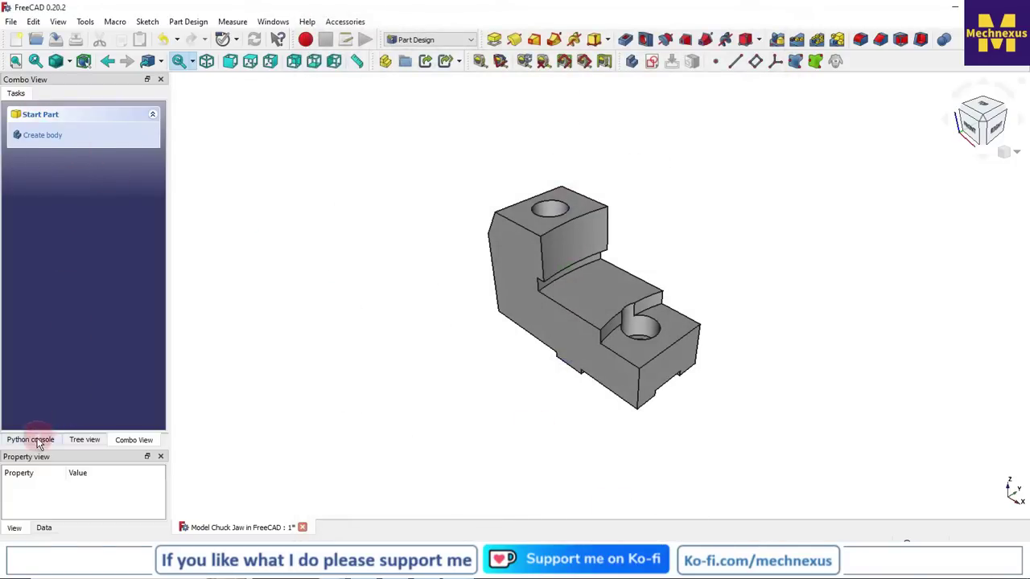
Step: Open the Sketch under Pad for editing from the model tree
left_click(83, 440)
left_click(74, 172)
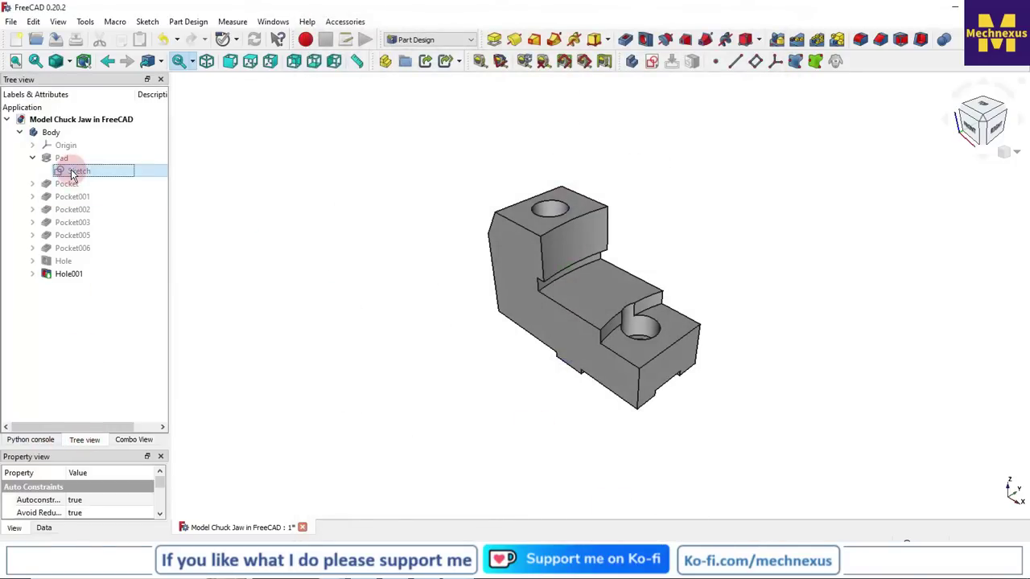
double_click(74, 172)
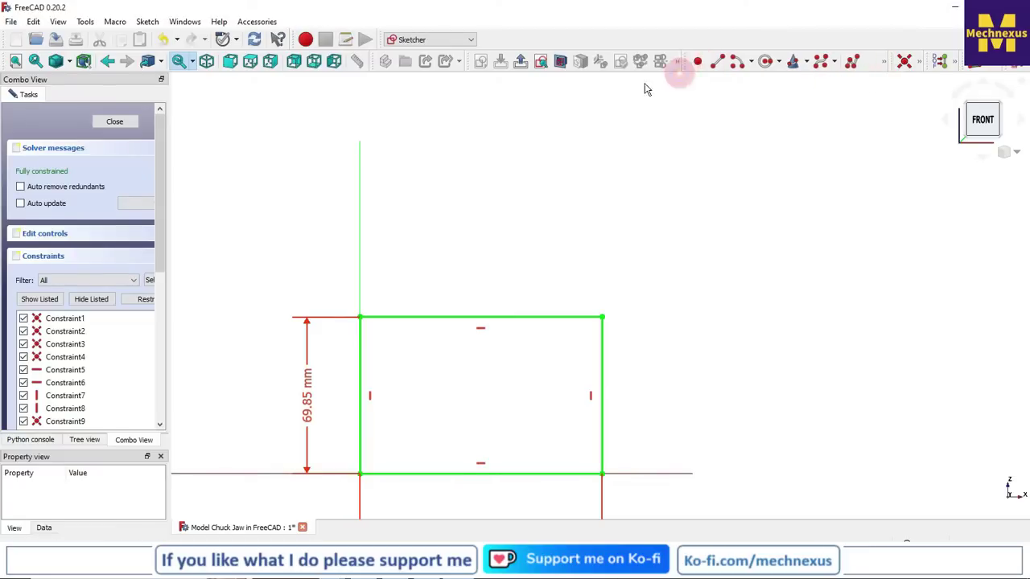
left_click(192, 84)
left_click(485, 211)
left_click(732, 133)
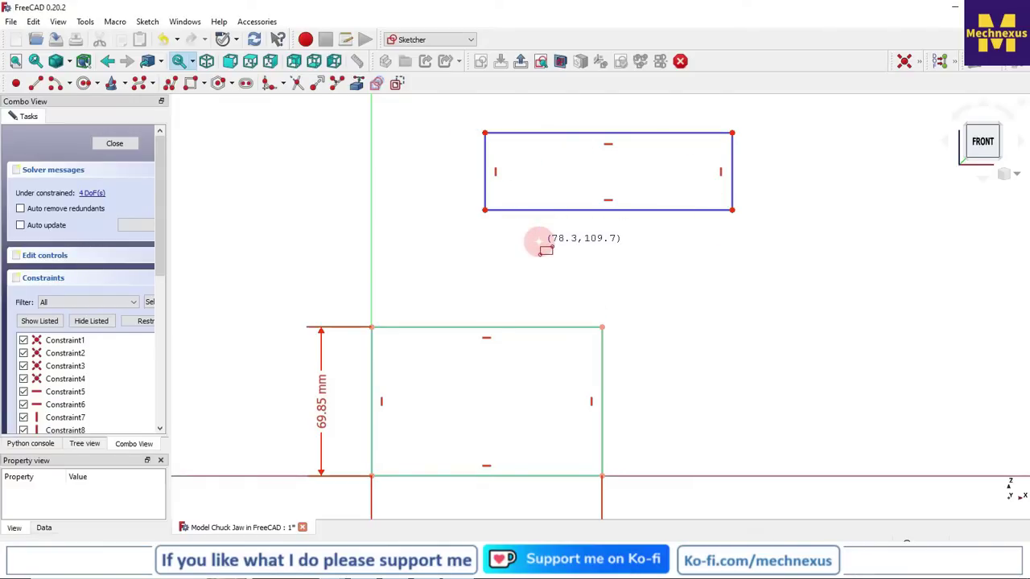
right_click(538, 245)
left_click_drag(800, 262, 450, 128)
key("Delete")
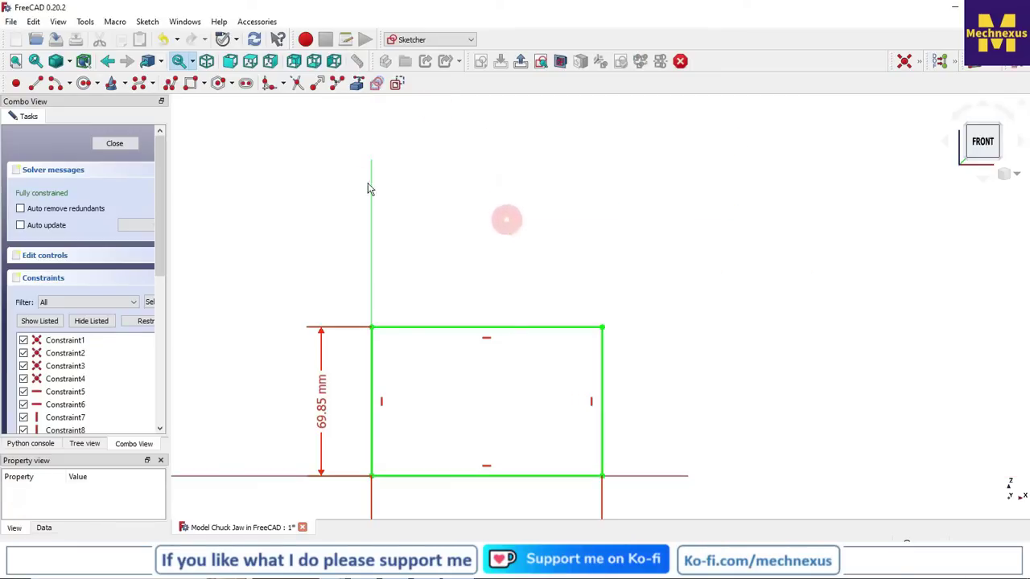
left_click(131, 146)
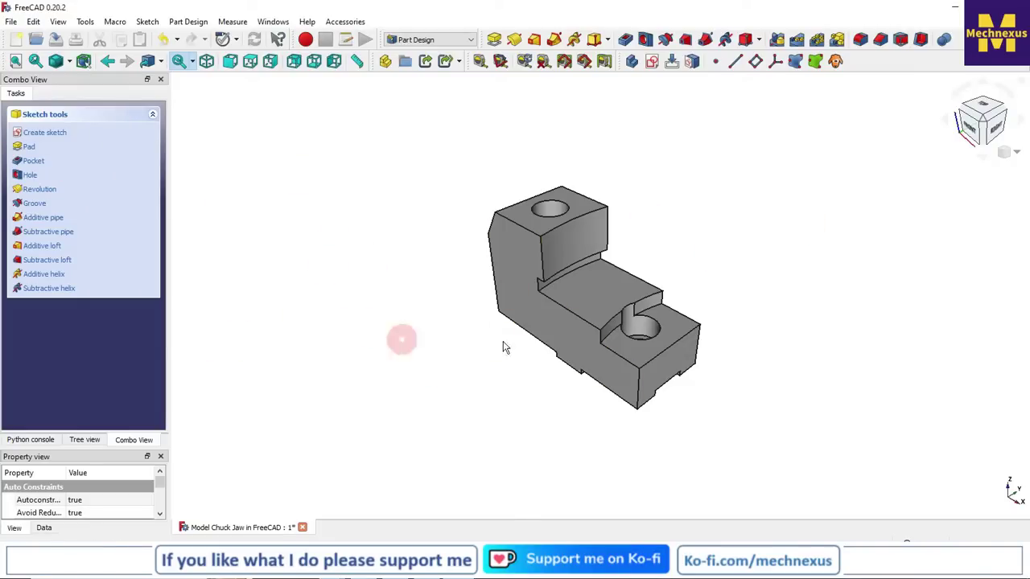
Step: Change the Display Colors background setting to Color gradient and save it
left_click(35, 24)
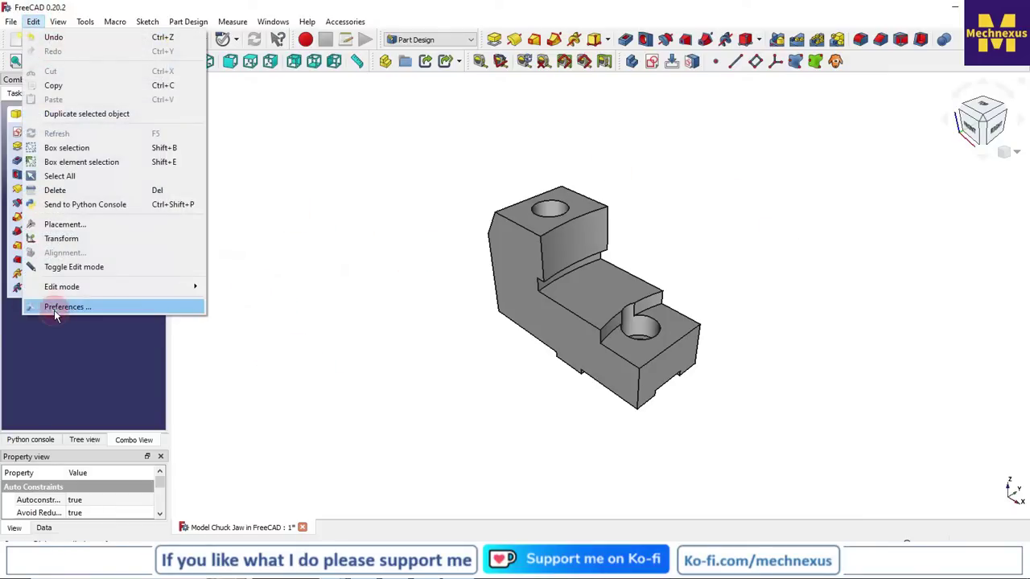
left_click(54, 310)
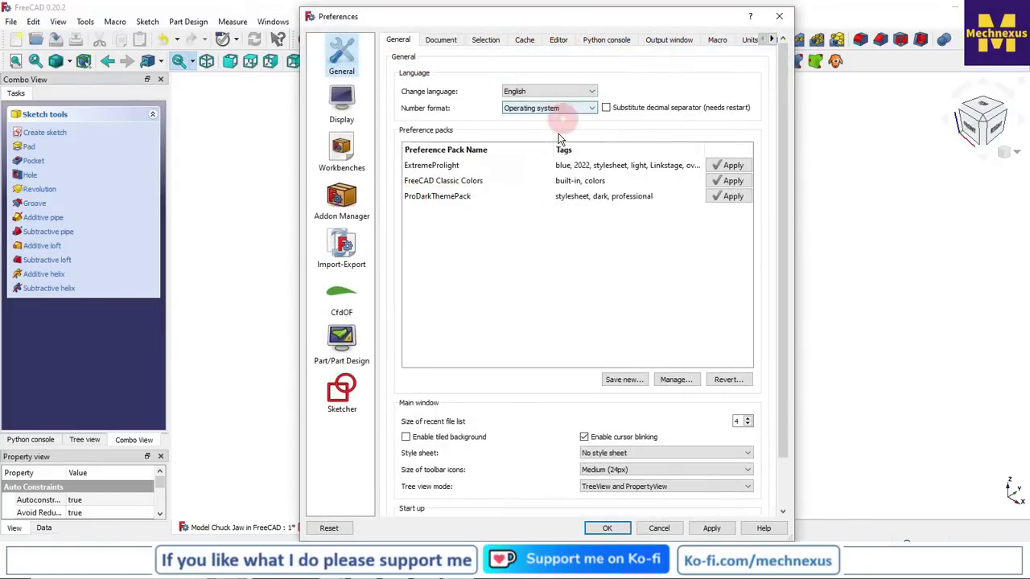
left_click(344, 114)
left_click(484, 39)
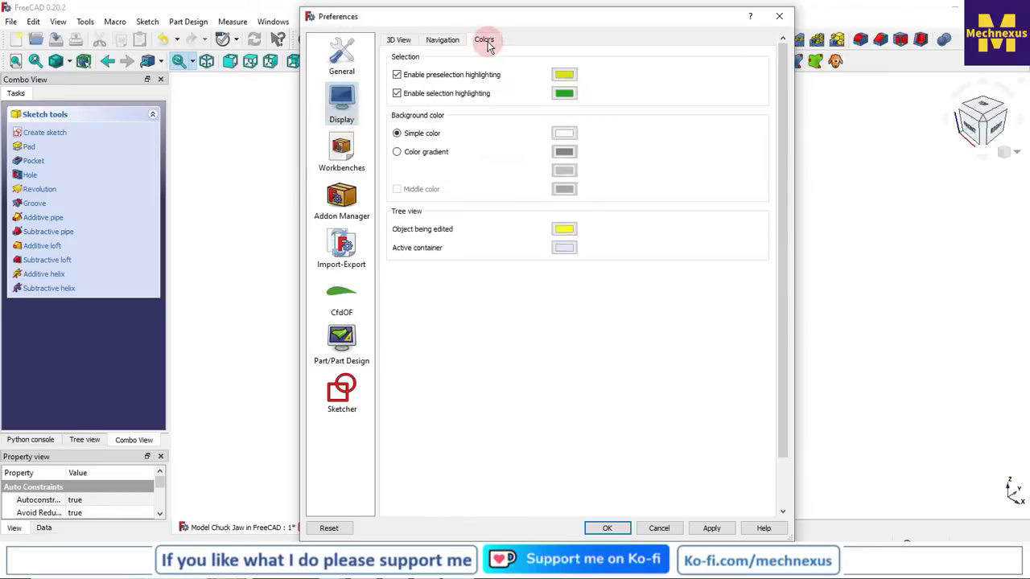
left_click(396, 153)
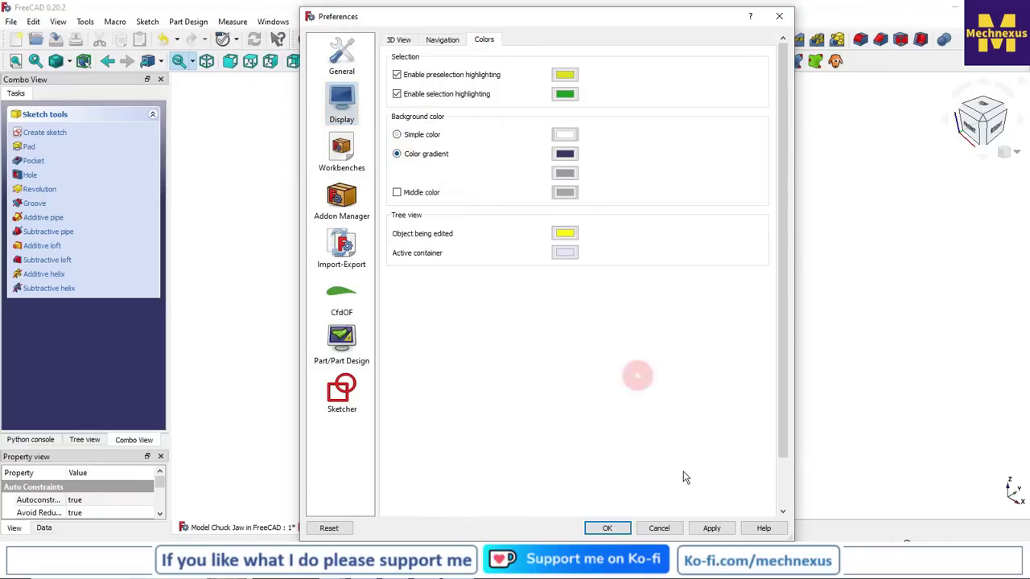
left_click(711, 527)
left_click(614, 524)
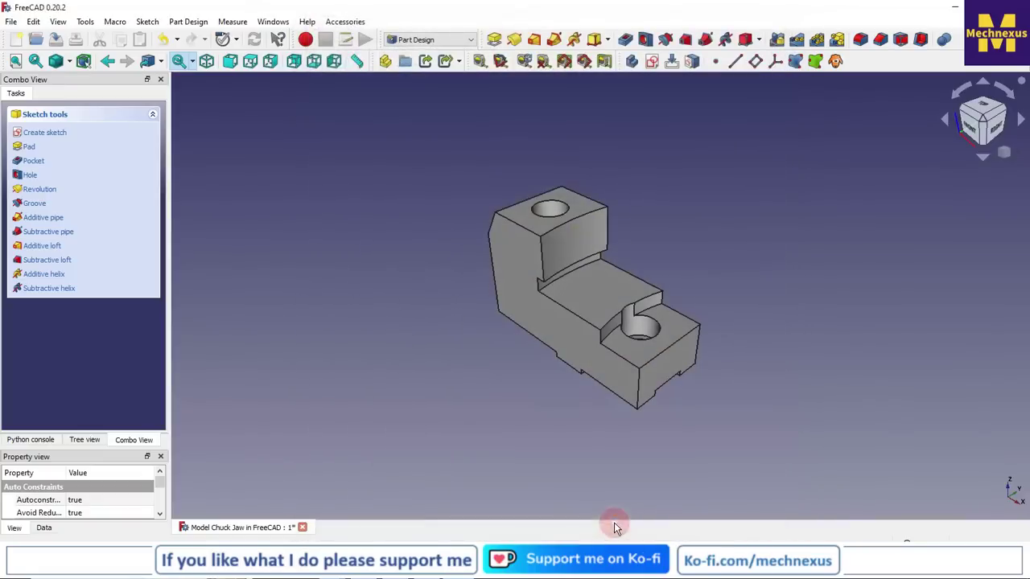
left_click(382, 372)
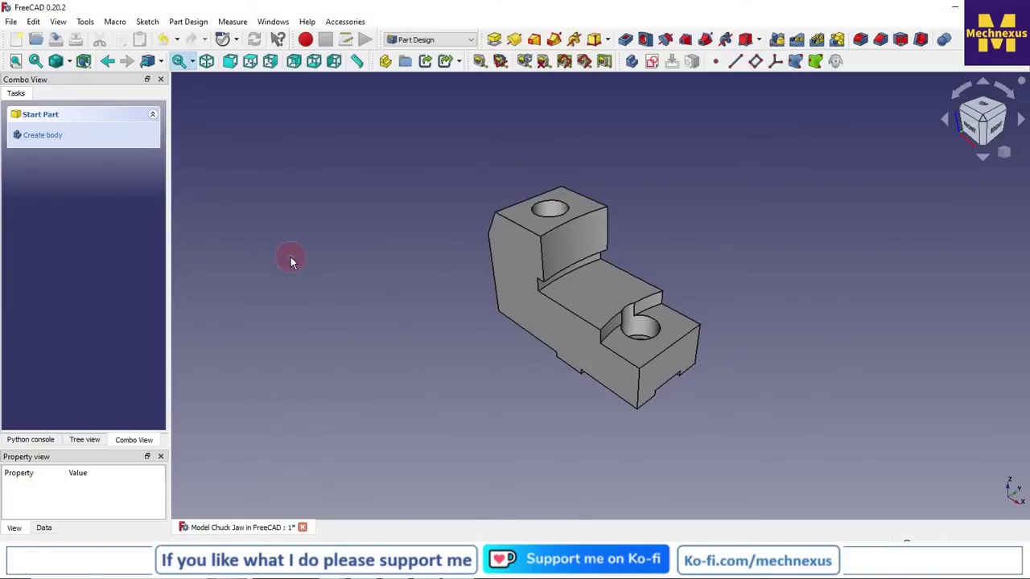
Step: Apply the ProDarkThemePack preference pack in General preferences and close the Report view
left_click(33, 22)
left_click(91, 306)
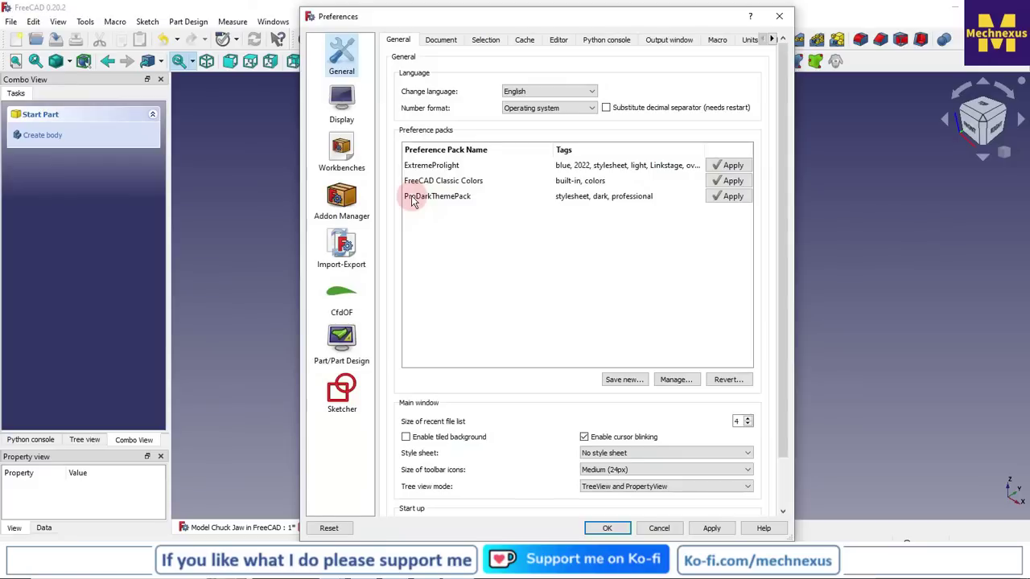
left_click(731, 196)
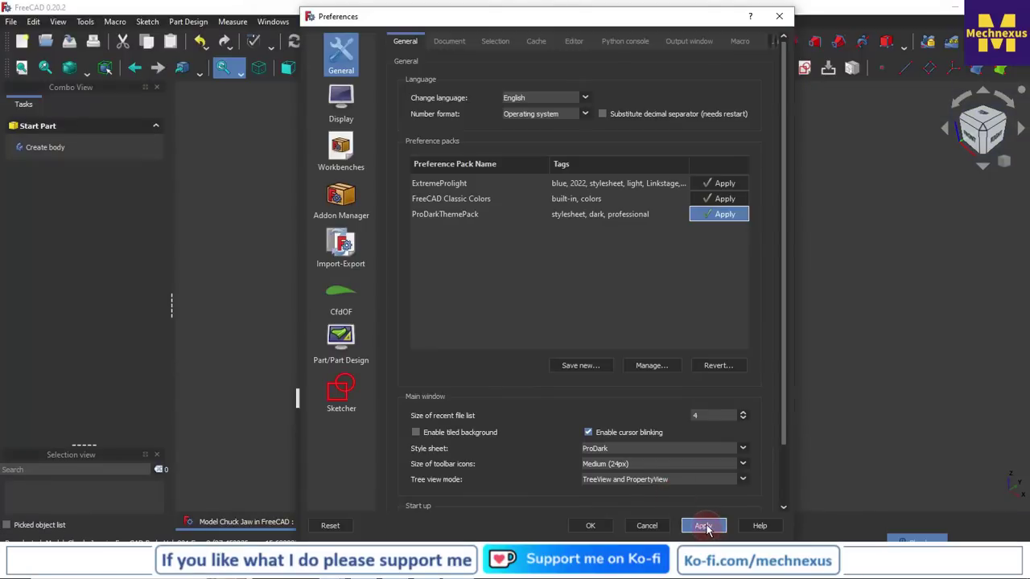
left_click(705, 527)
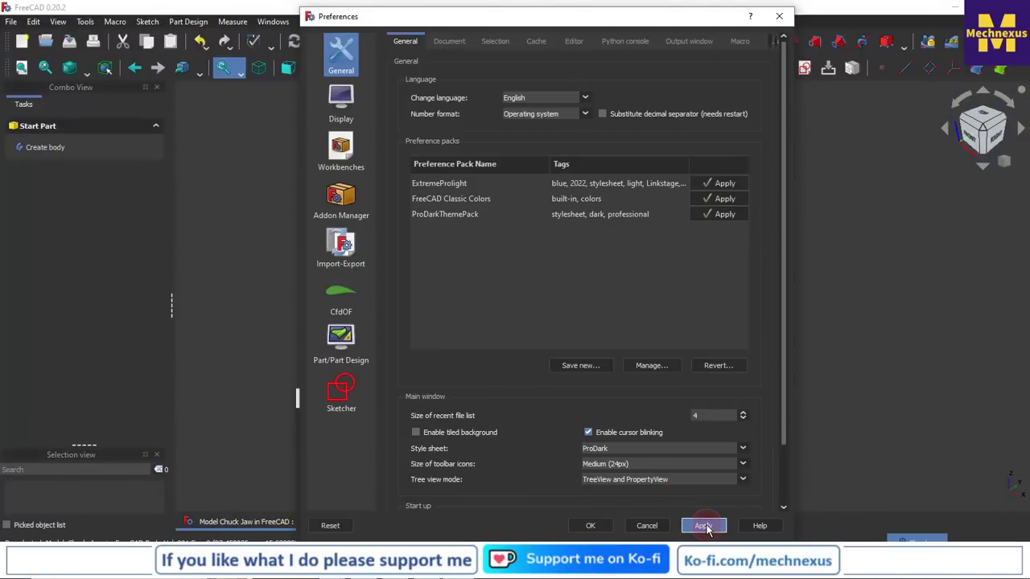
left_click(590, 525)
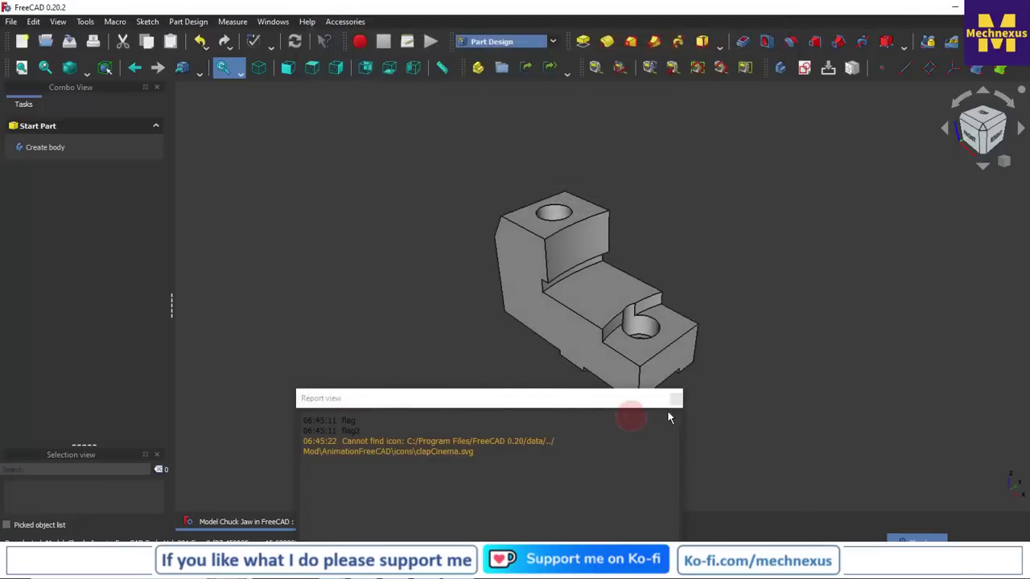
left_click(676, 399)
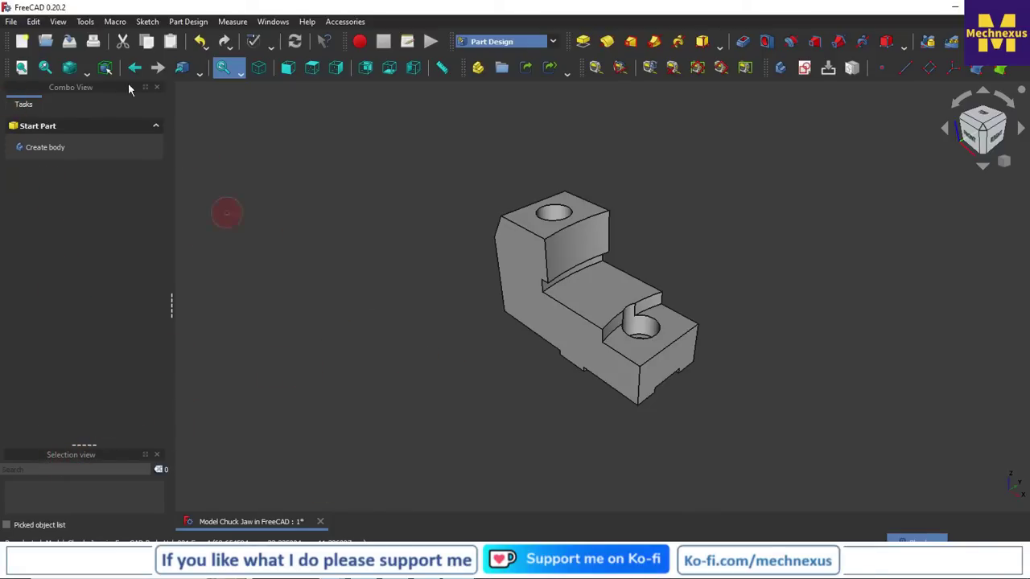
left_click(22, 41)
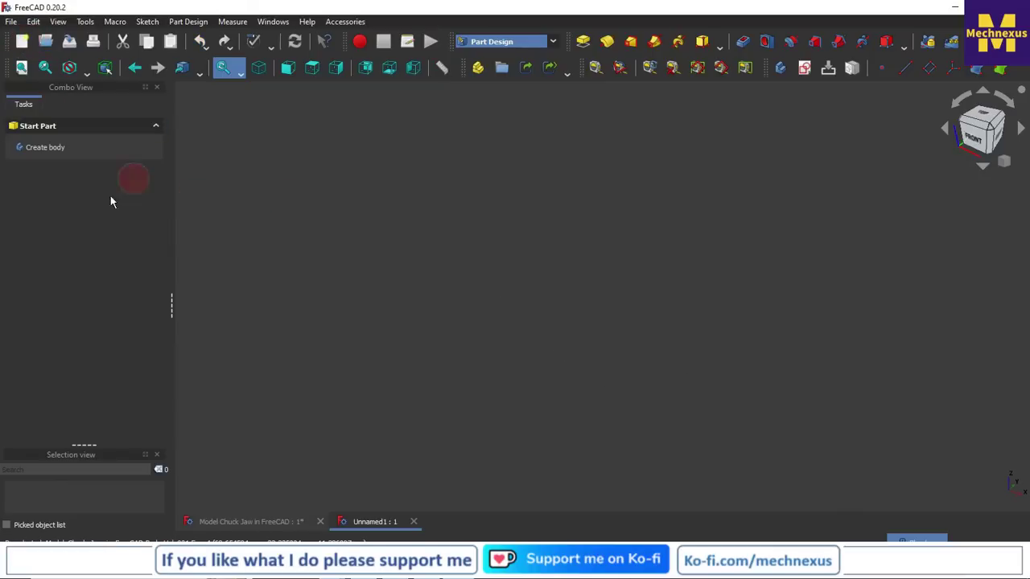
left_click(48, 148)
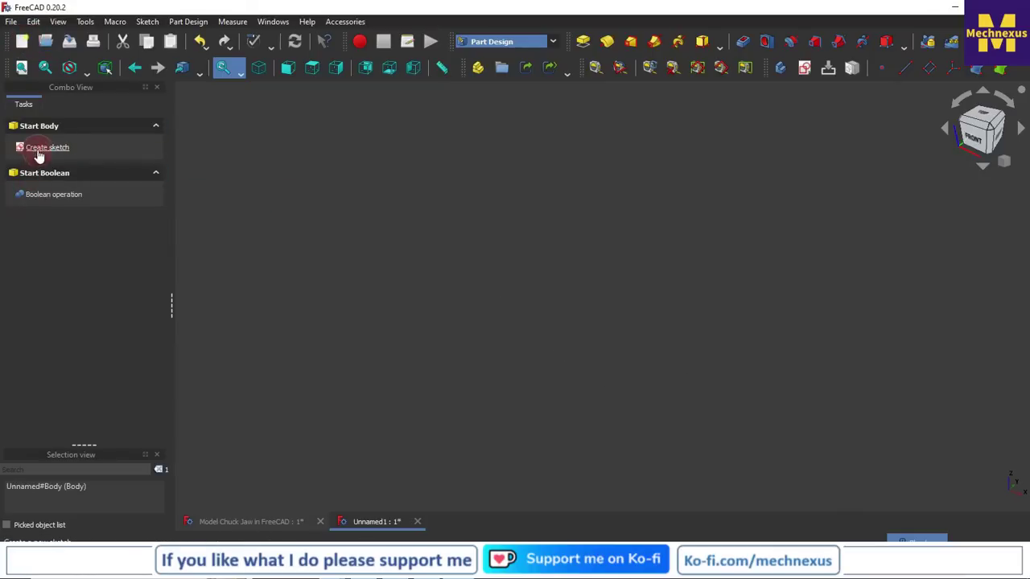
left_click(42, 148)
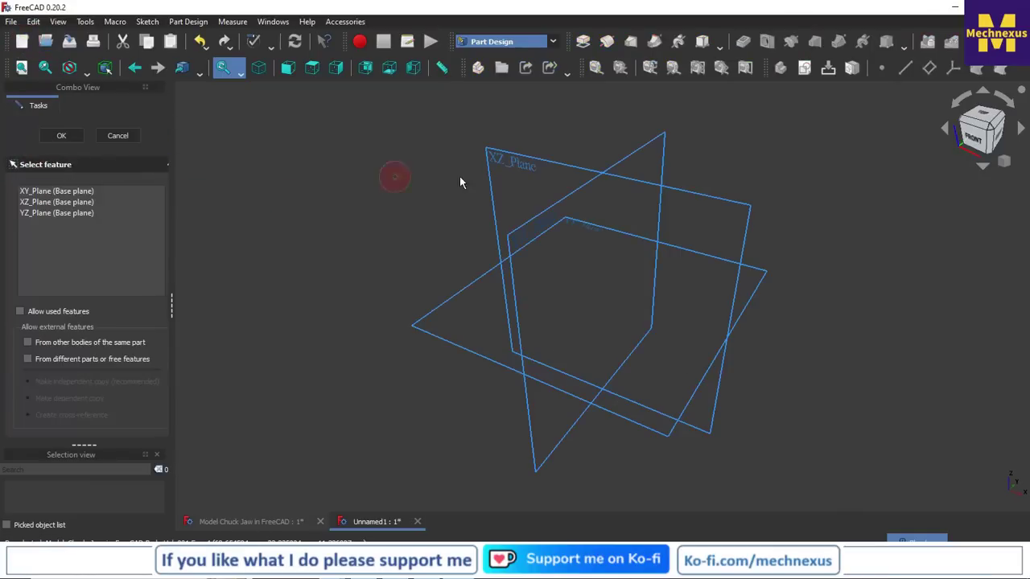
left_click(511, 164)
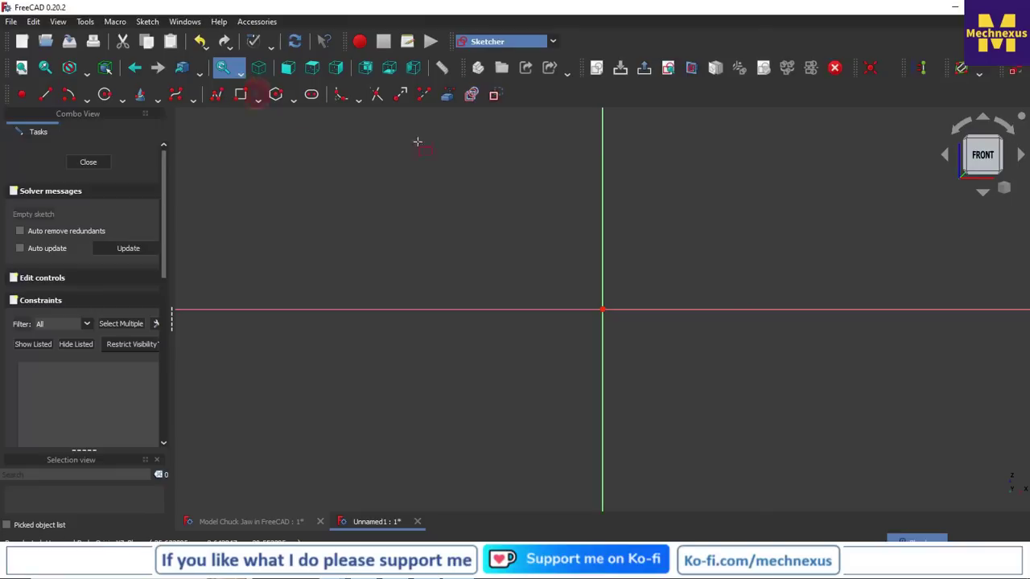
left_click(668, 260)
left_click(873, 150)
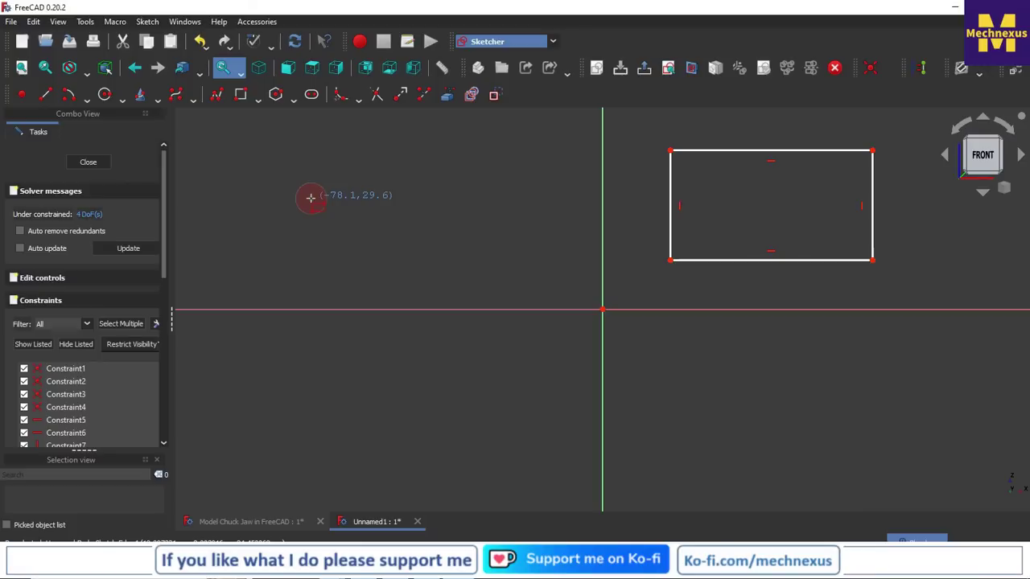
left_click(418, 524)
left_click(584, 307)
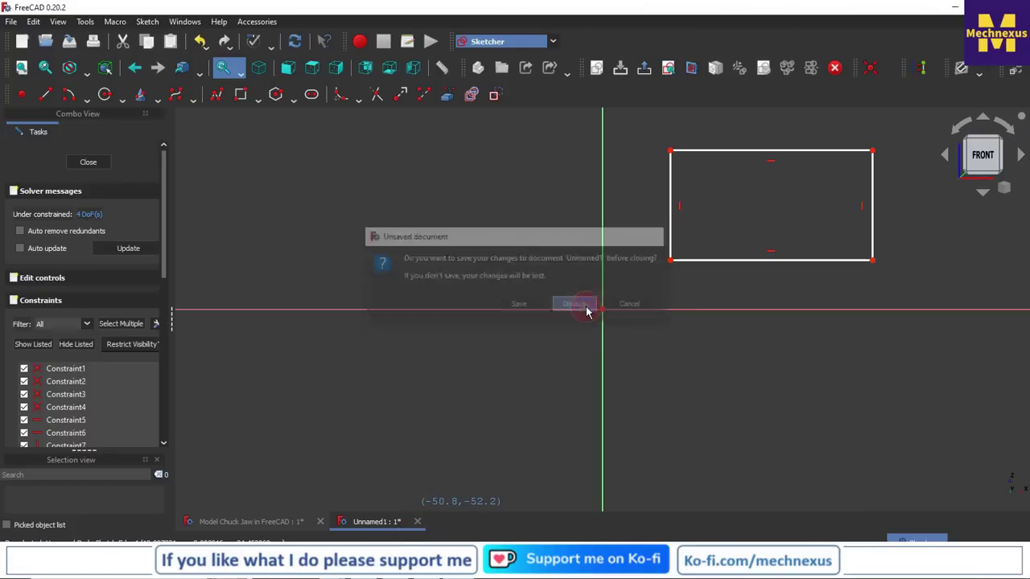
left_click(266, 521)
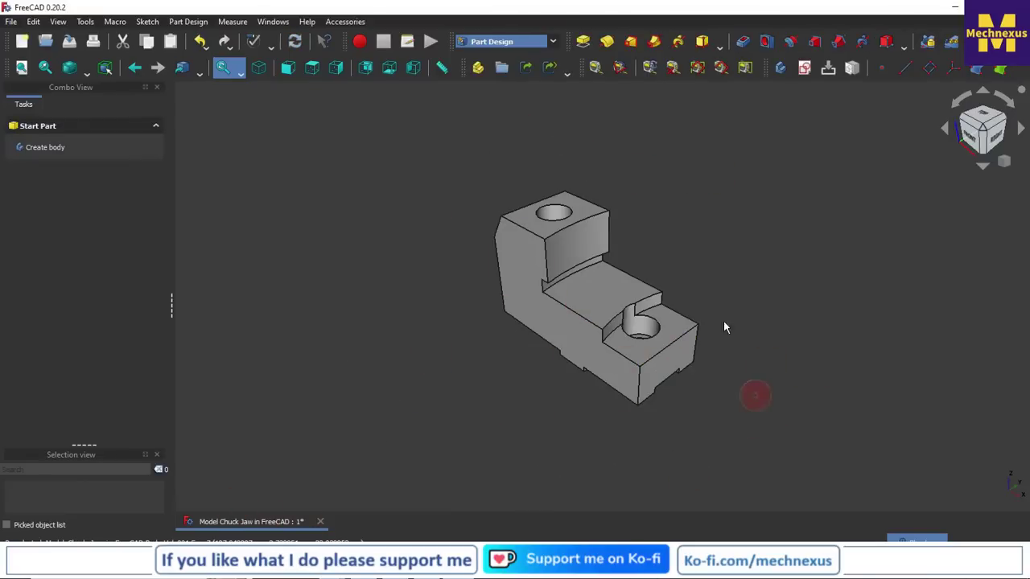
Step: Apply the FreeCAD Classic Colors preference pack in Preferences, restoring the blue gradient background
left_click(33, 21)
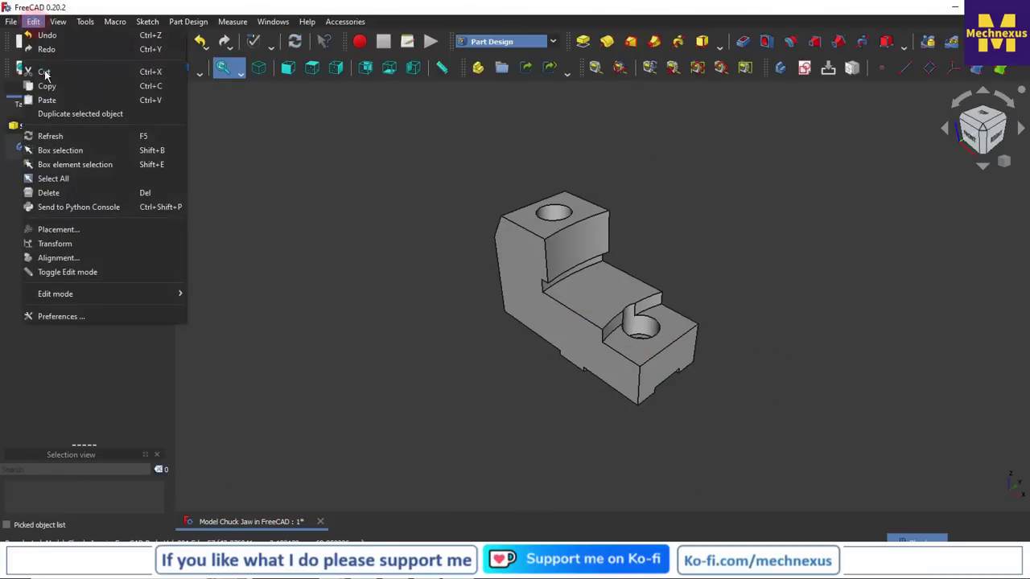
left_click(65, 316)
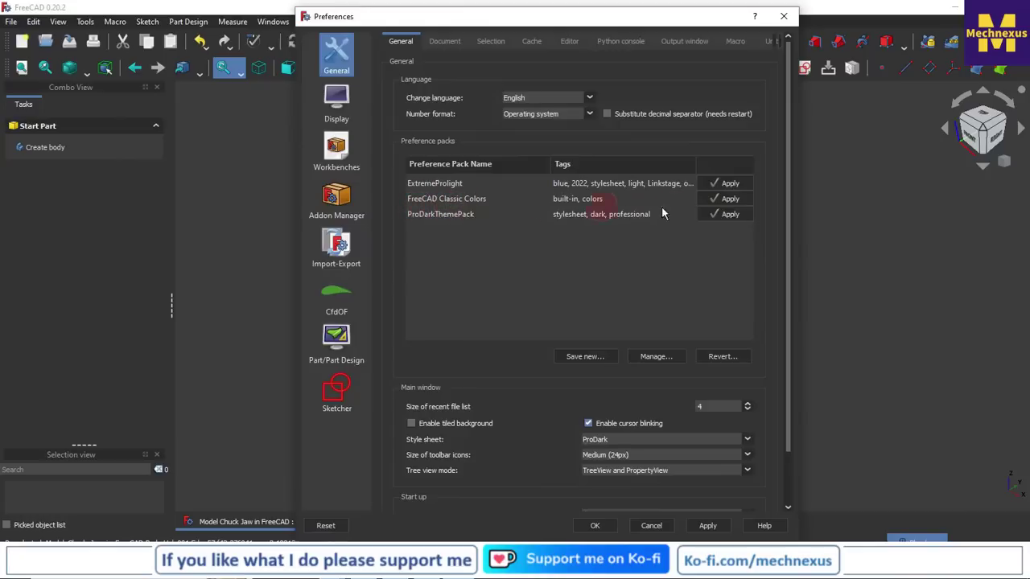
left_click(729, 203)
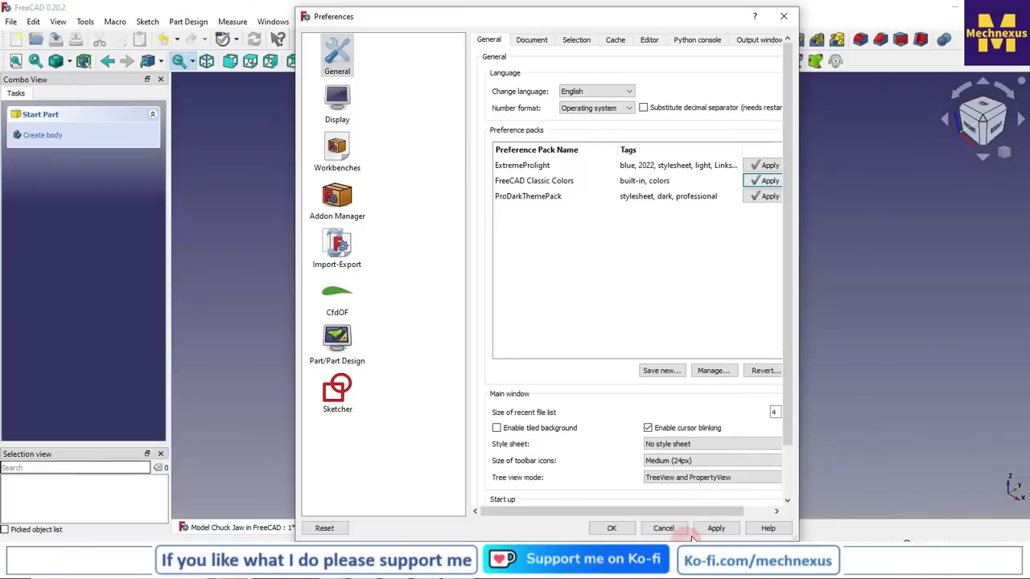
left_click(717, 528)
left_click(610, 528)
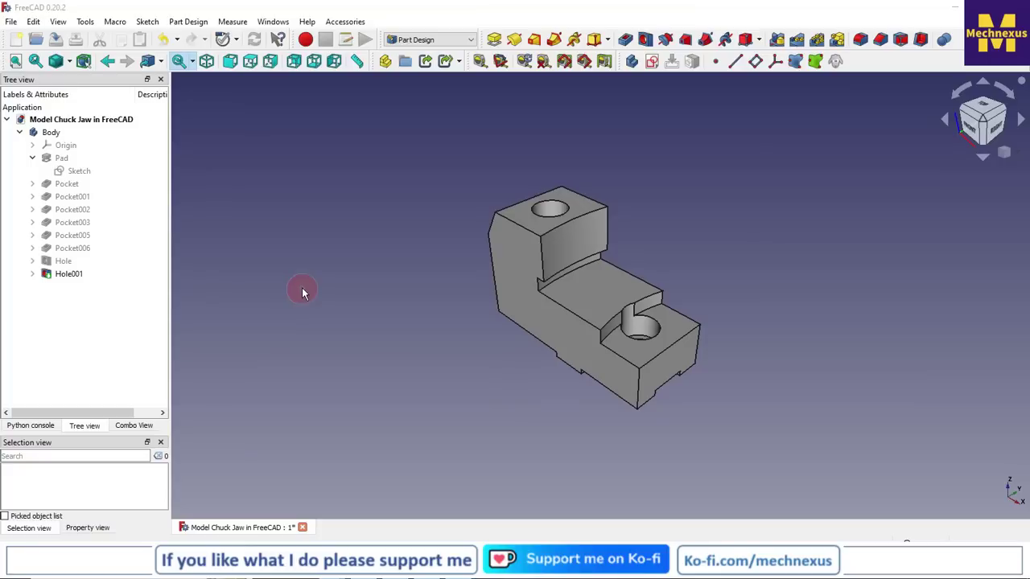
Step: Apply the ExtremeProlight preference pack for a pale grey background, then close the Report view
left_click(33, 21)
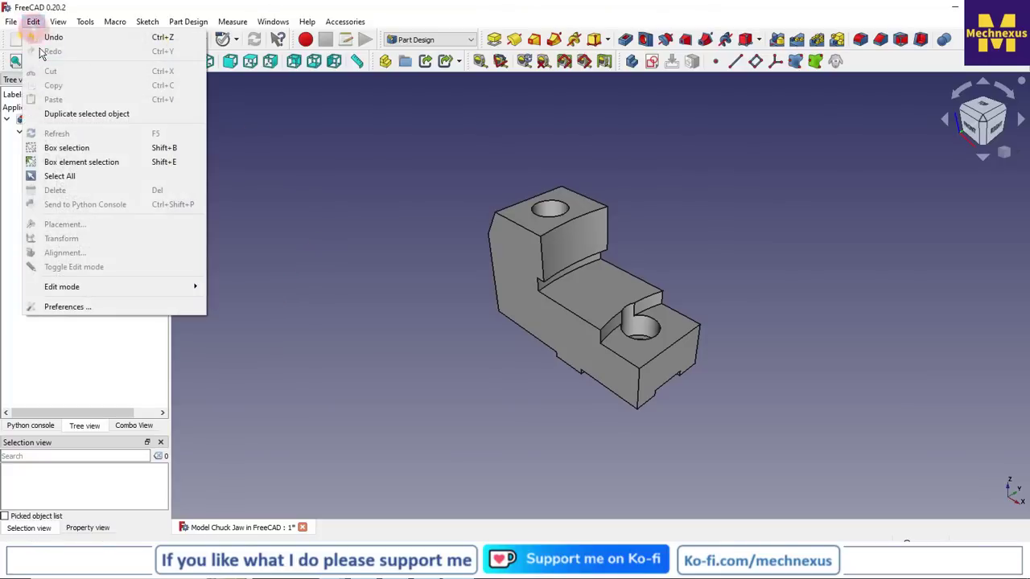
left_click(53, 307)
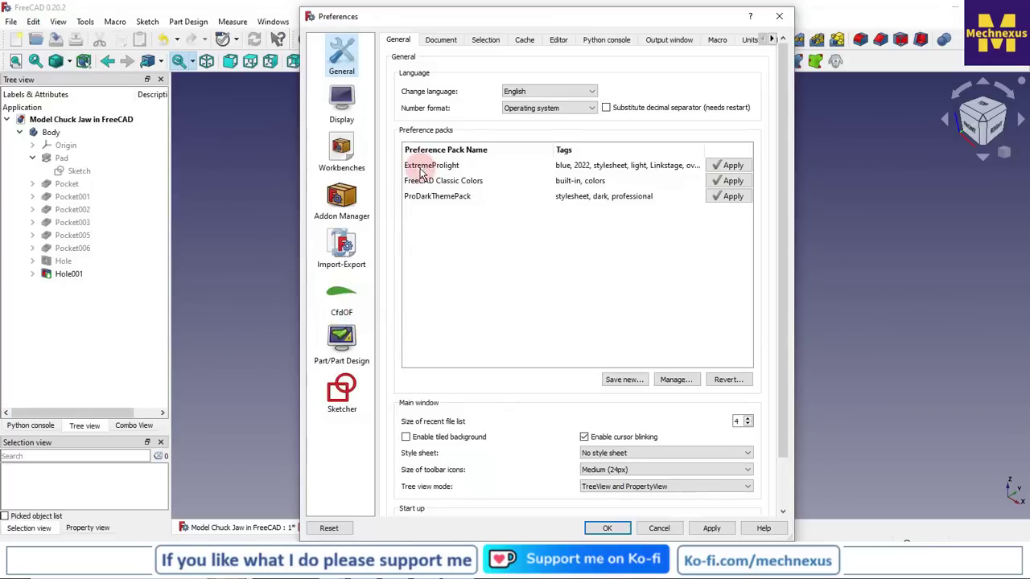
left_click(730, 166)
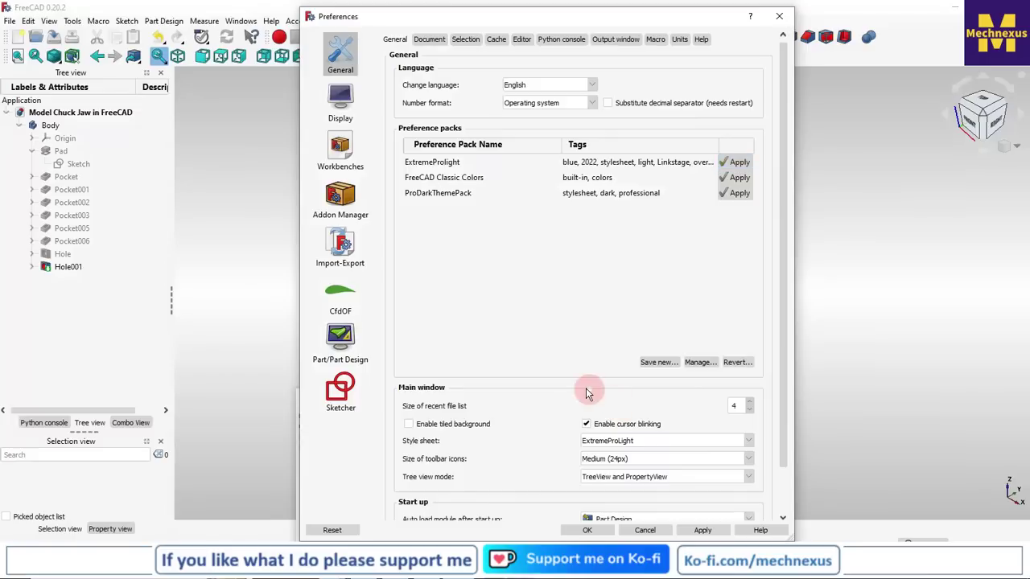
left_click(779, 17)
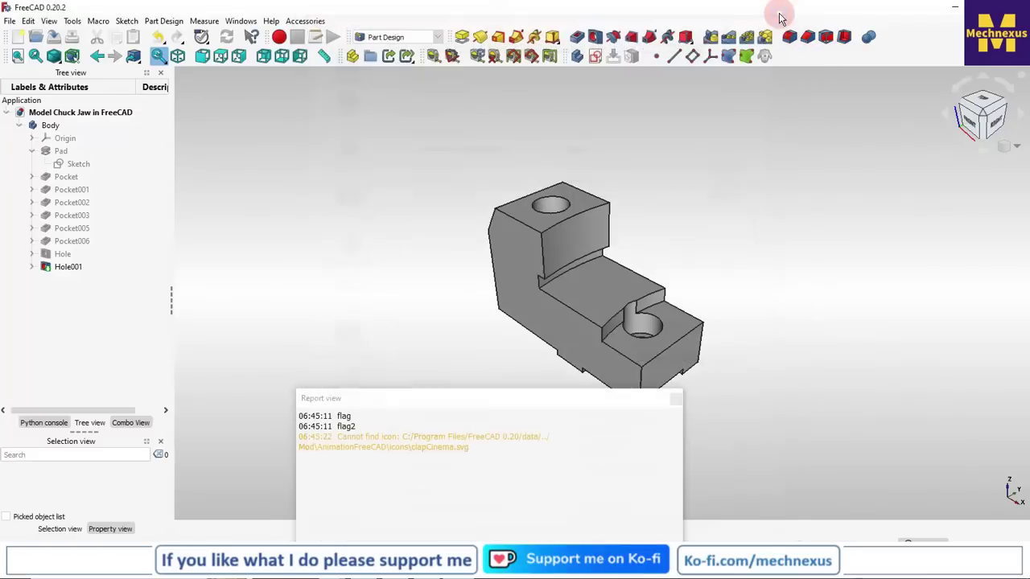
left_click(676, 398)
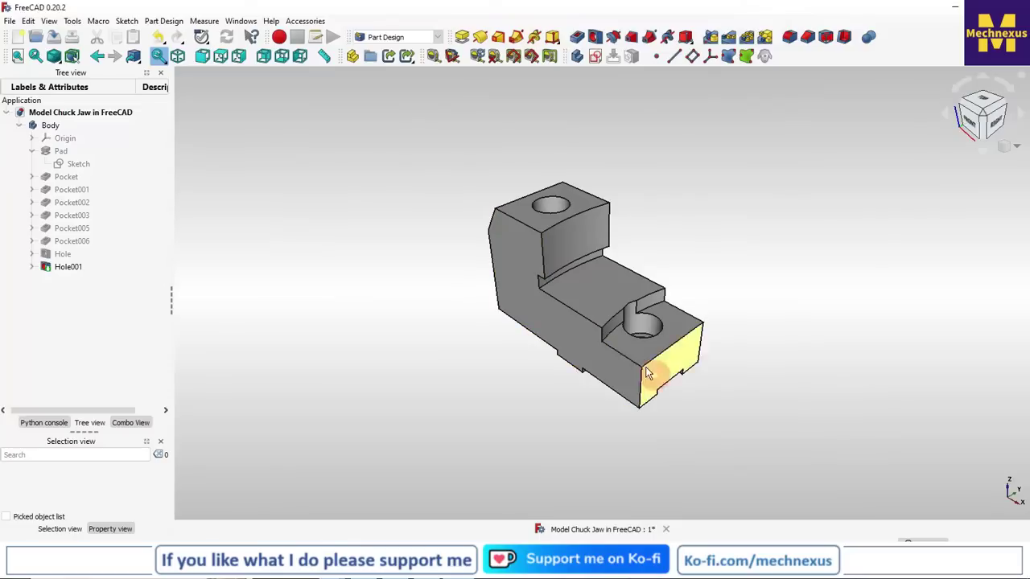